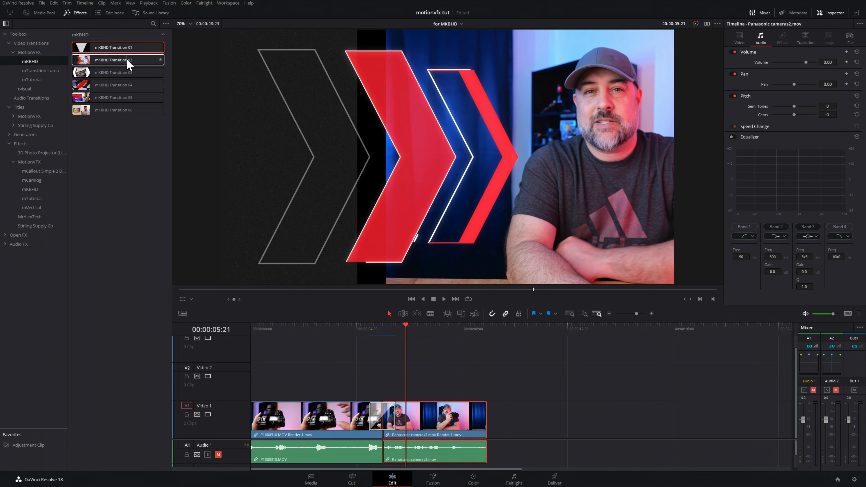
# Step: Apply mKBHD Transition 02 to the cut between the two Video 1 clips and play it back
pyautogui.moveTo(128, 63); pyautogui.dragTo(379, 414)
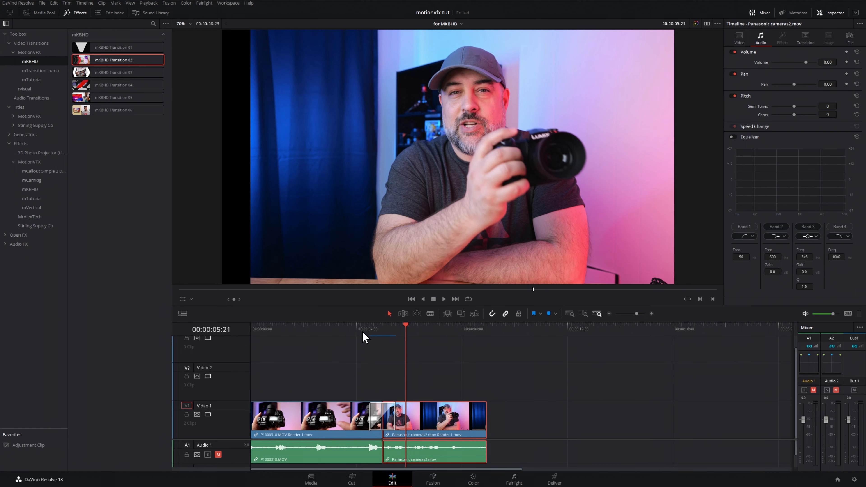
pyautogui.click(347, 330)
pyautogui.press('space')
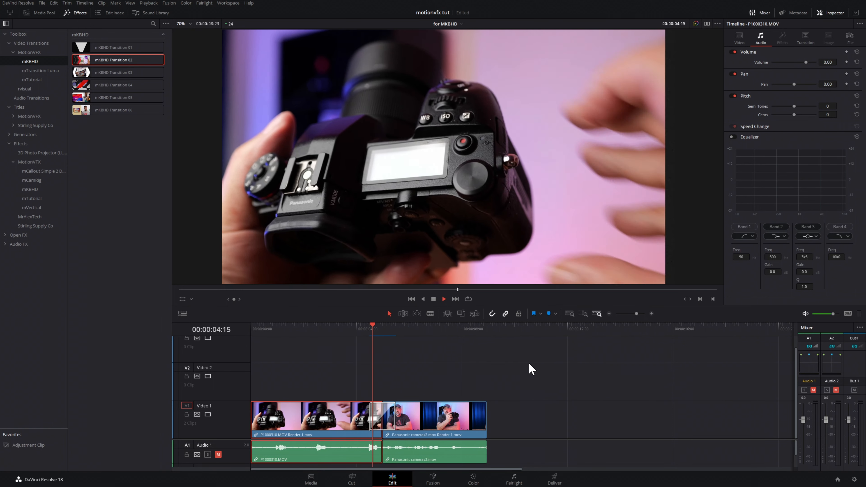
pyautogui.click(353, 336)
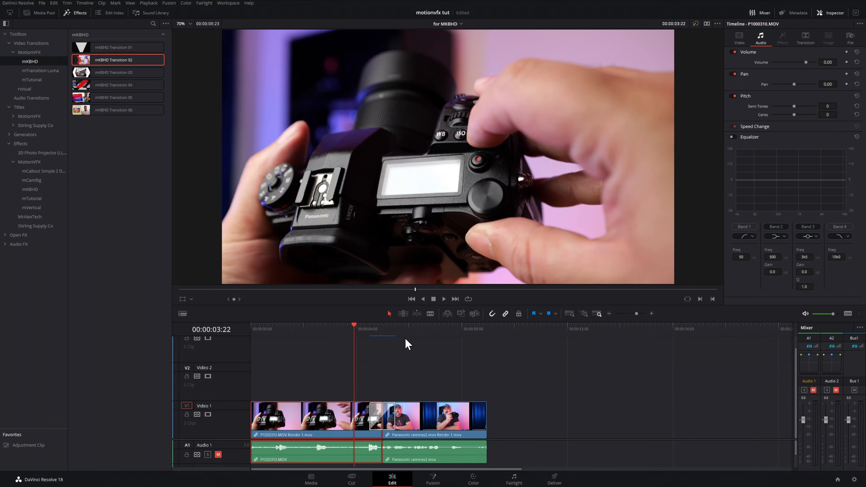
pyautogui.press('space')
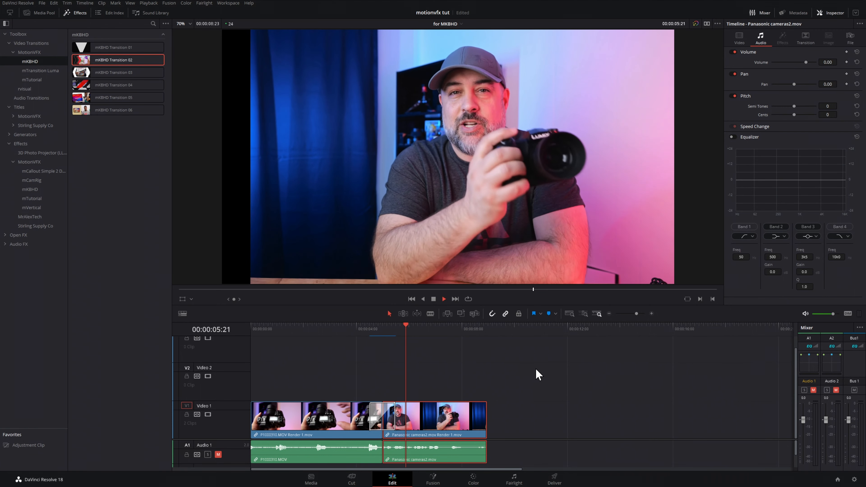
pyautogui.press('space')
# Step: Change Shape Color 2 of the mKBHD Transition 02 at the cut to dark blue, #2c2cb6
pyautogui.click(383, 330)
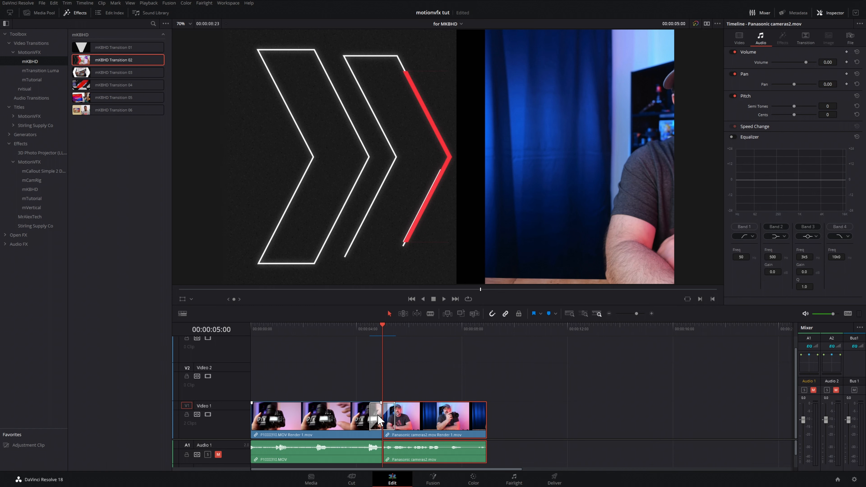
pyautogui.click(389, 417)
pyautogui.click(755, 94)
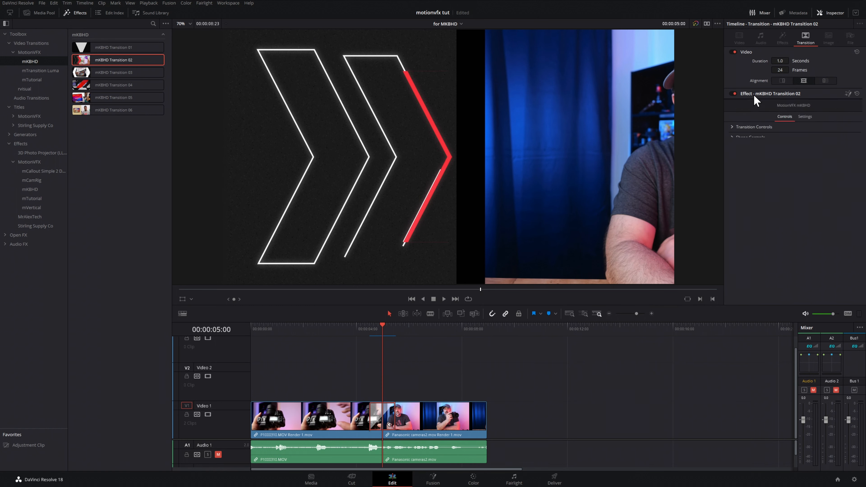
pyautogui.click(732, 138)
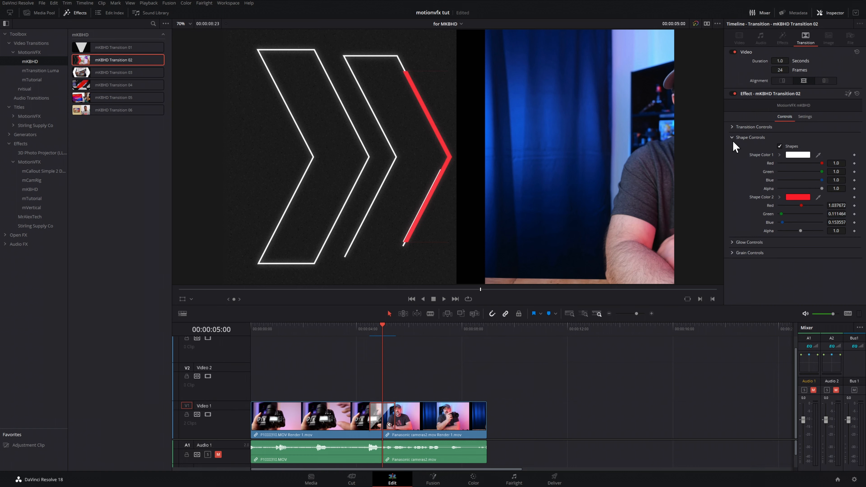
pyautogui.click(796, 197)
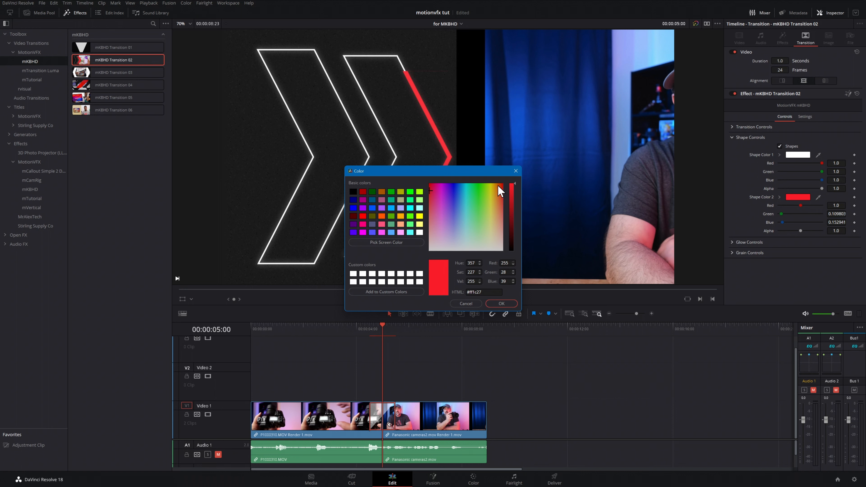
pyautogui.moveTo(498, 188); pyautogui.dragTo(453, 200)
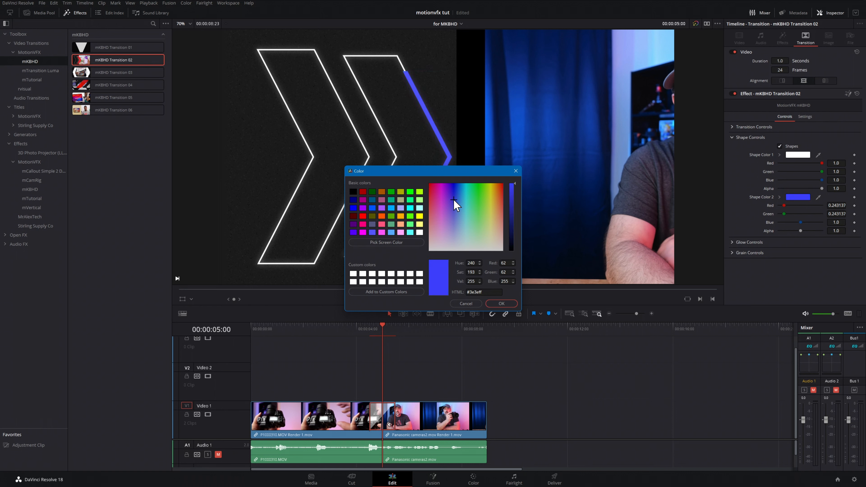
pyautogui.moveTo(511, 195); pyautogui.dragTo(514, 207)
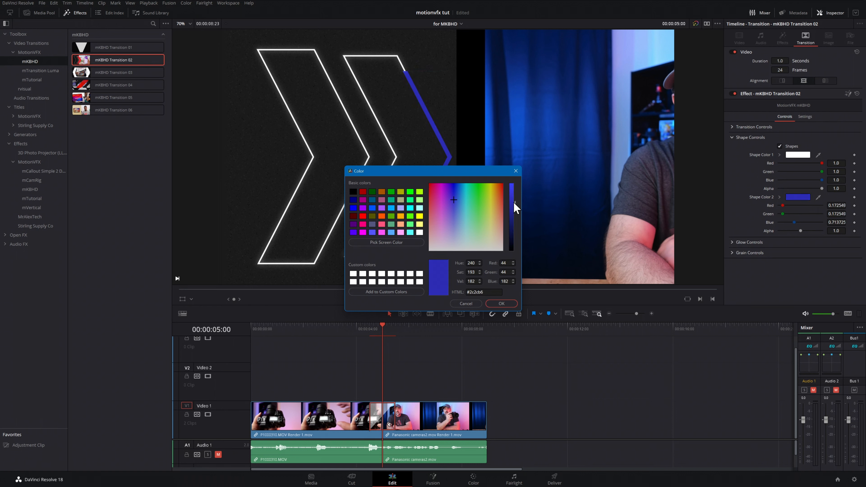
pyautogui.click(501, 303)
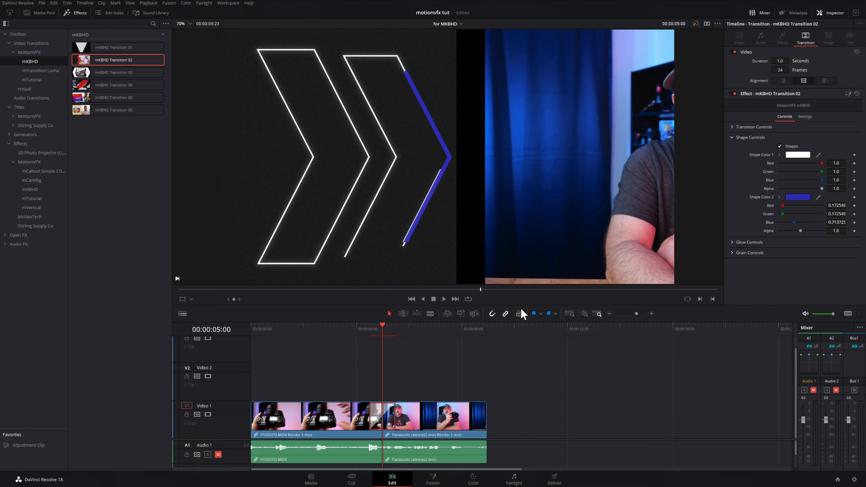
# Step: Play through the cut from just before the recoloured transition to check how it looks
pyautogui.moveTo(367, 334); pyautogui.dragTo(360, 334)
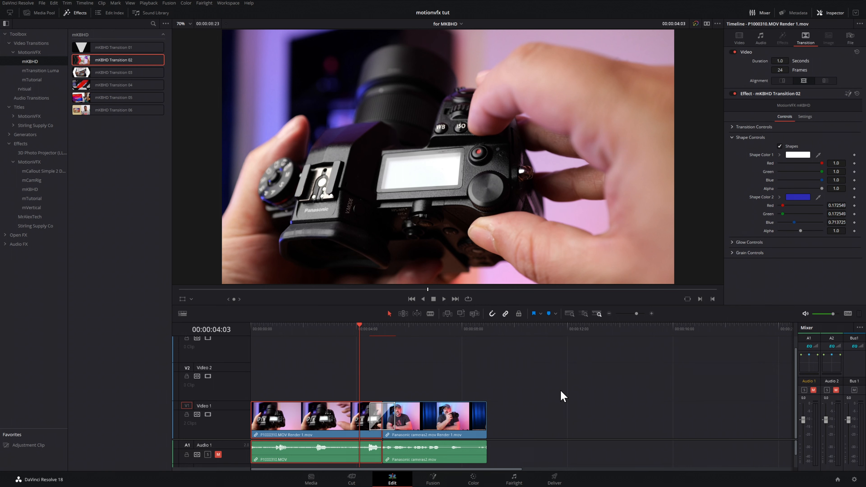
pyautogui.press('space')
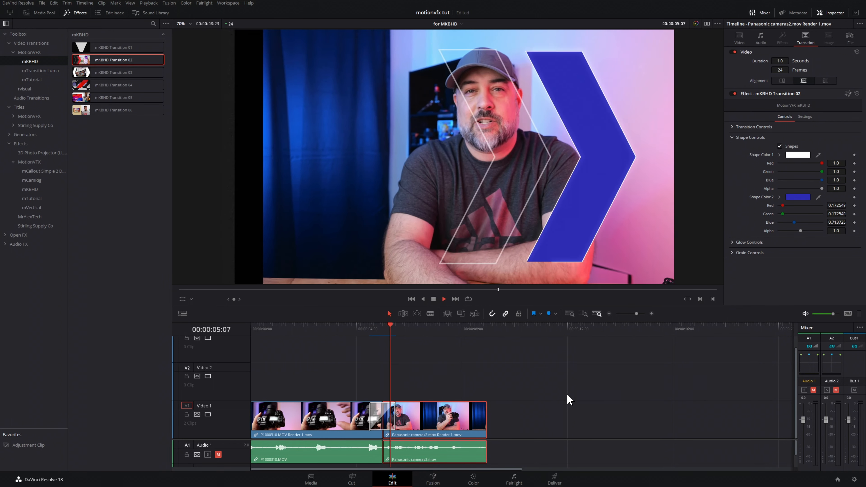
pyautogui.click(358, 336)
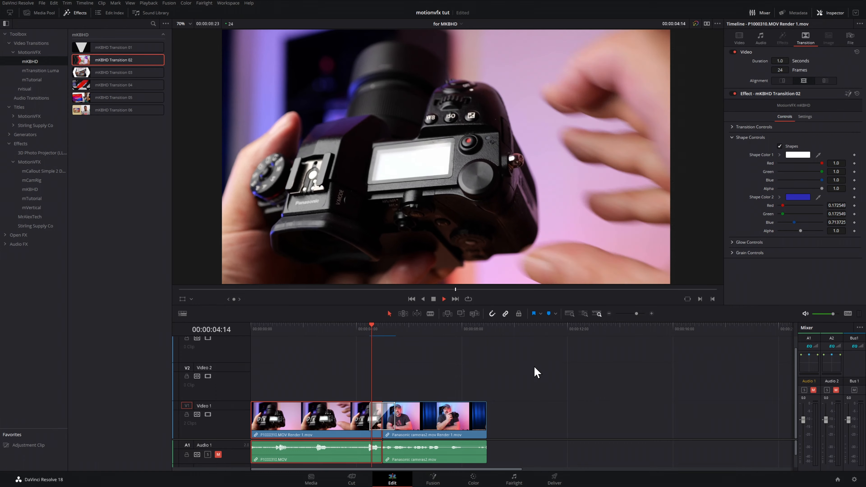
pyautogui.press('space')
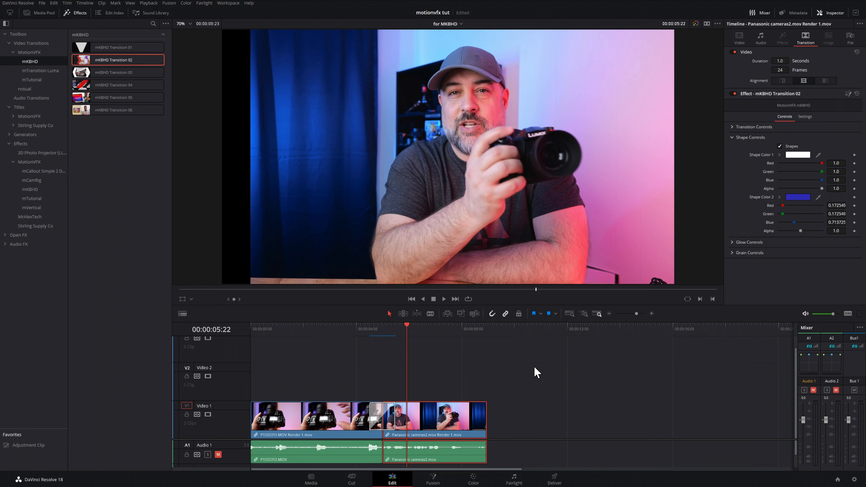
# Step: Replace the transition at the cut between the two Video 1 clips with mKBHD Transition 03 and select it
pyautogui.click(141, 76)
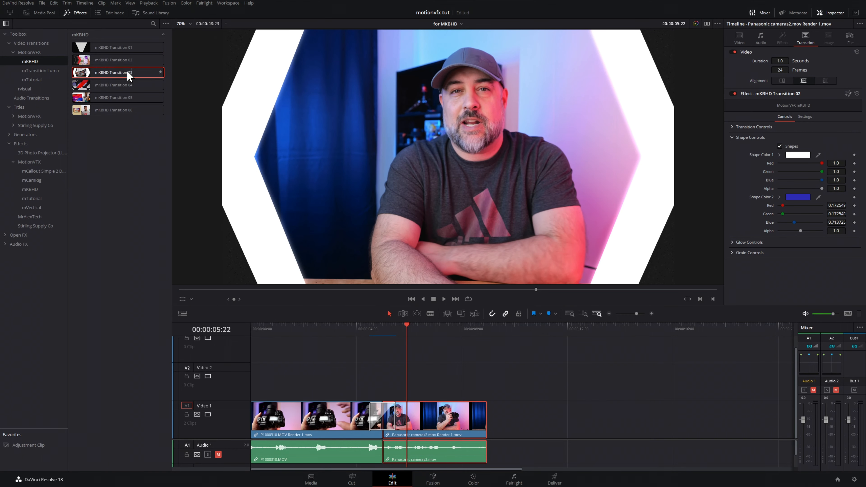
pyautogui.moveTo(130, 73); pyautogui.dragTo(376, 417)
pyautogui.click(375, 415)
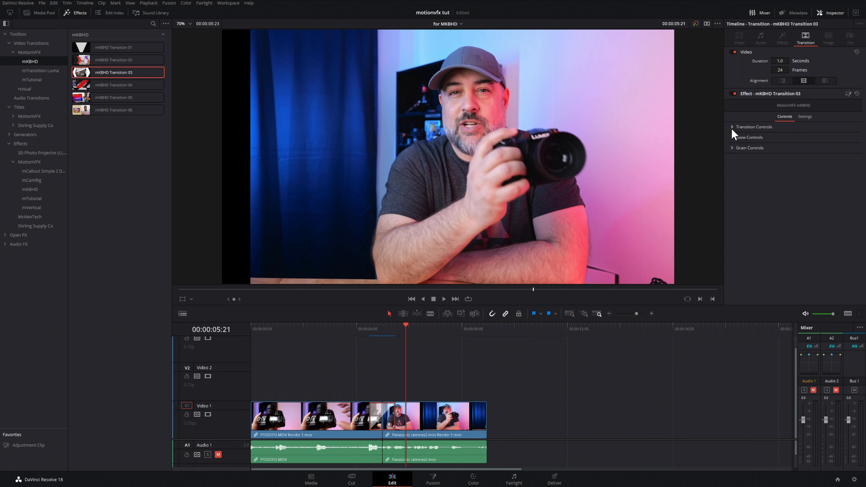
# Step: Turn off Glow and Shape 2 for mKBHD Transition 03, with the playhead parked in the middle of the transition
pyautogui.click(731, 138)
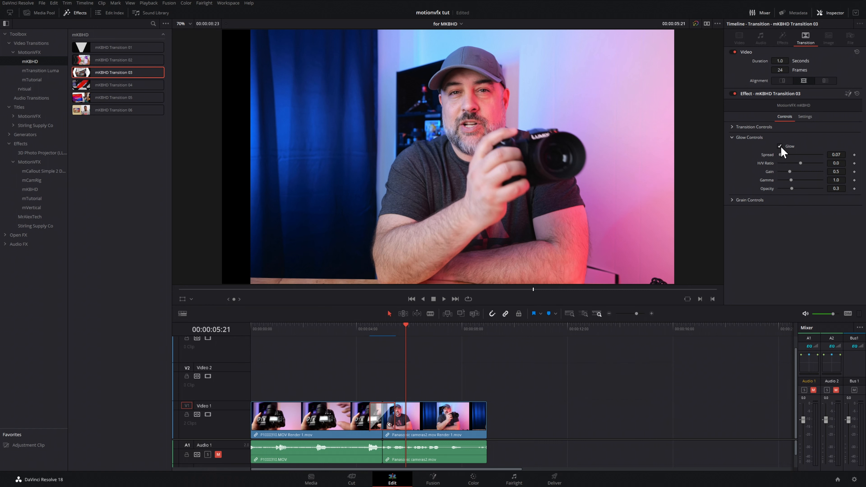
pyautogui.click(732, 200)
pyautogui.click(732, 127)
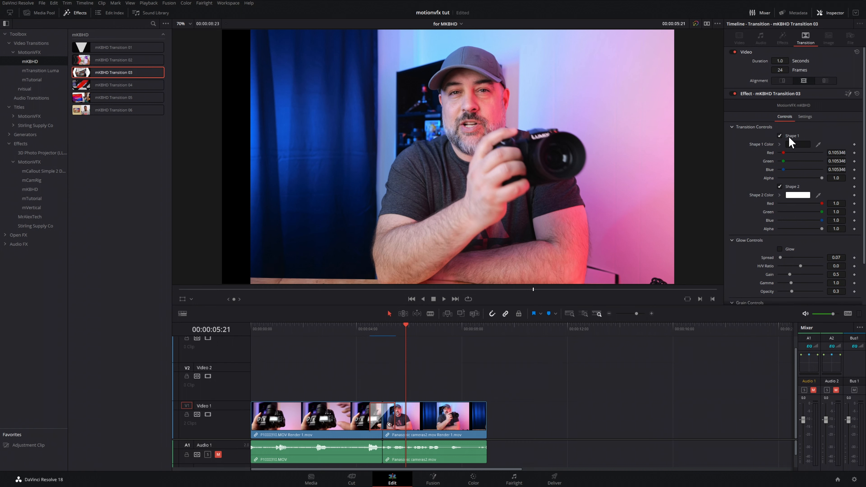
pyautogui.click(382, 333)
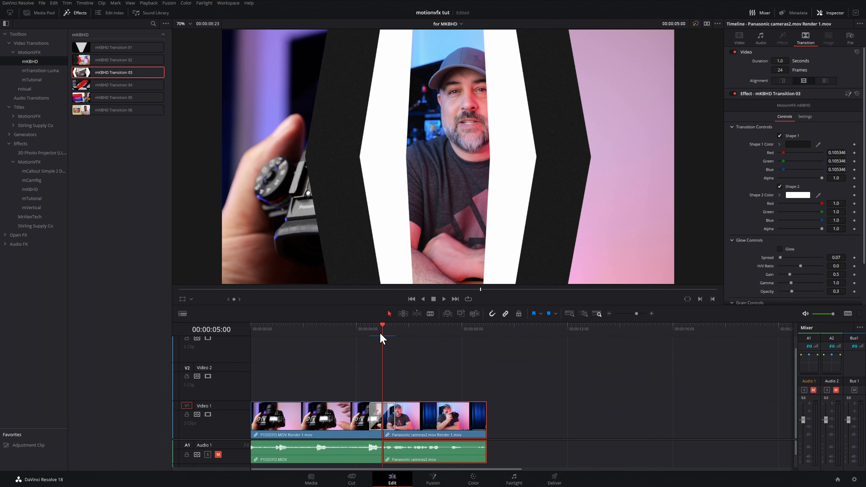
pyautogui.click(780, 186)
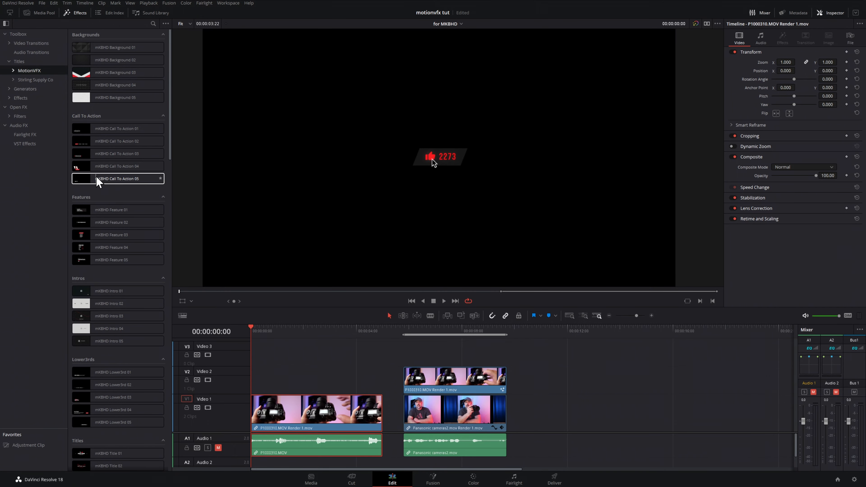
# Step: Add the mKBHD Call To Action 05 title on Video 3 above the first clip and set its X position to 0.833
pyautogui.moveTo(98, 182); pyautogui.dragTo(294, 334)
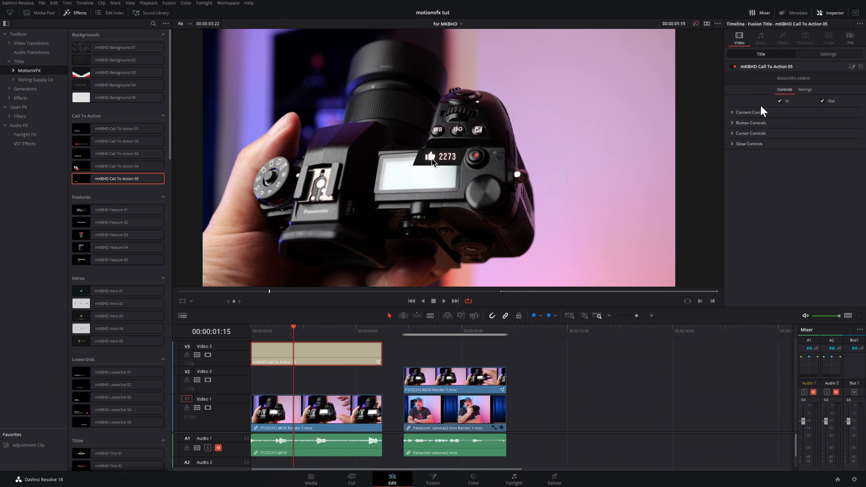
pyautogui.click(731, 113)
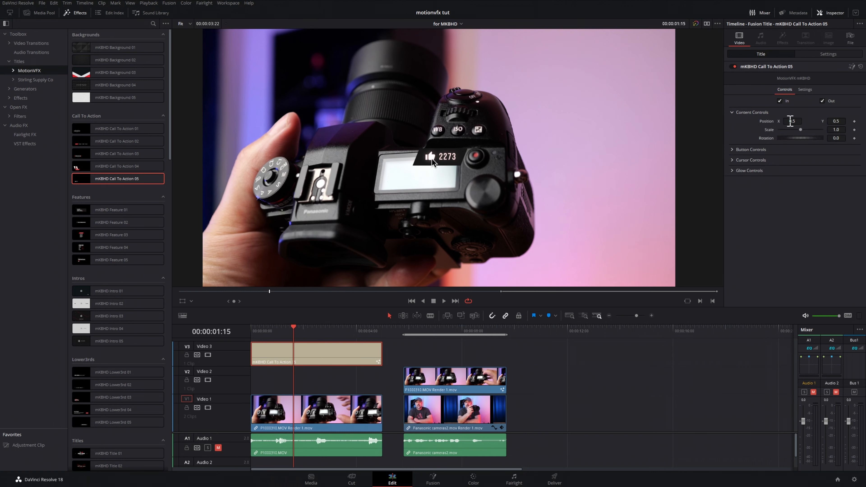
pyautogui.moveTo(790, 121); pyautogui.dragTo(860, 121)
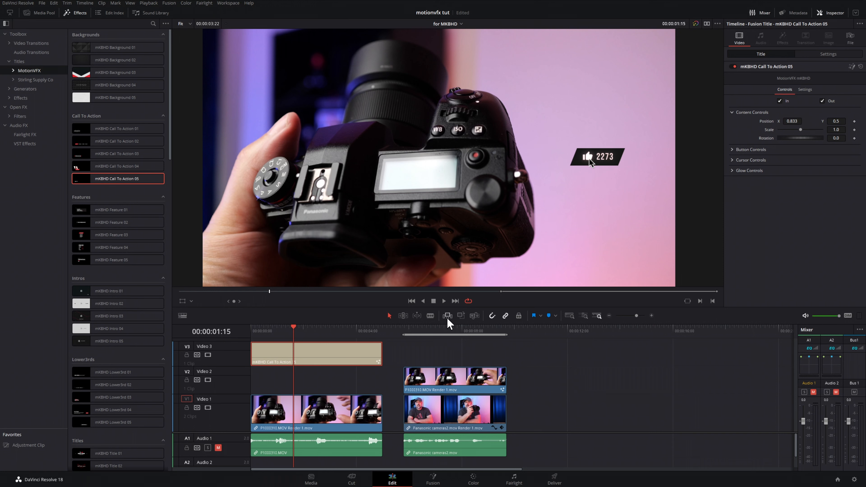
# Step: Replace the call-to-action title on Video 3 with mKBHD Feature 05 and set its Y position to 0.152
pyautogui.press('Delete')
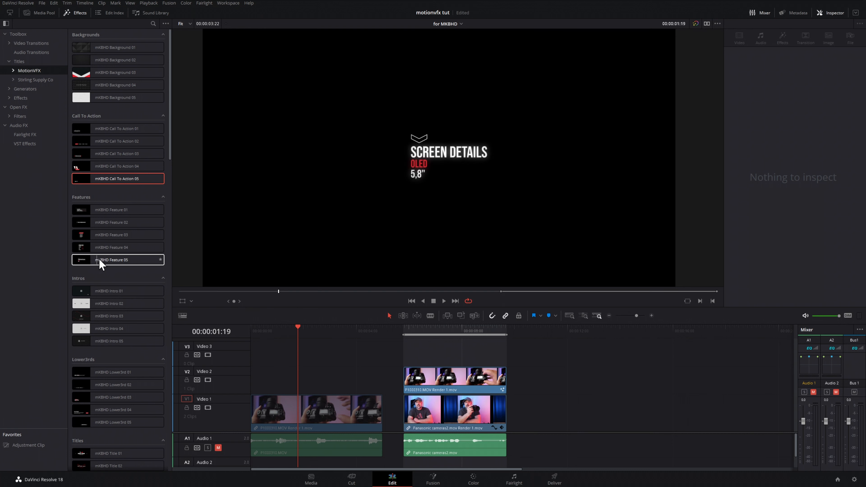
pyautogui.moveTo(110, 265); pyautogui.dragTo(256, 364)
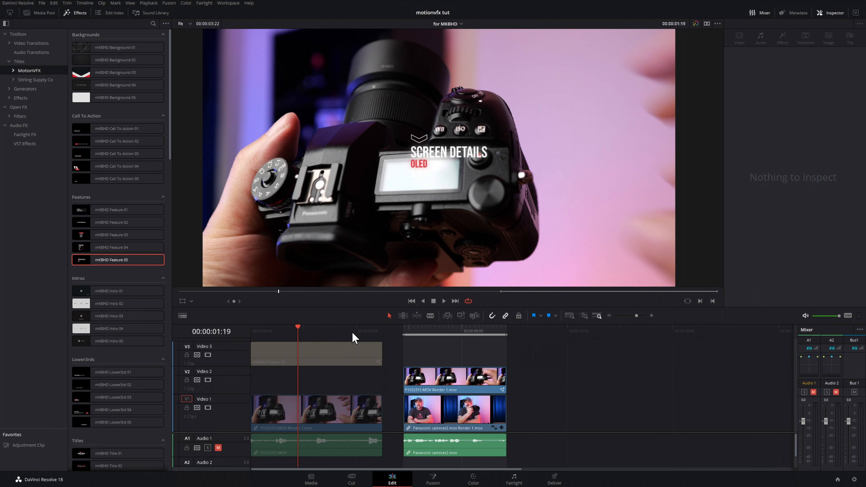
pyautogui.click(321, 353)
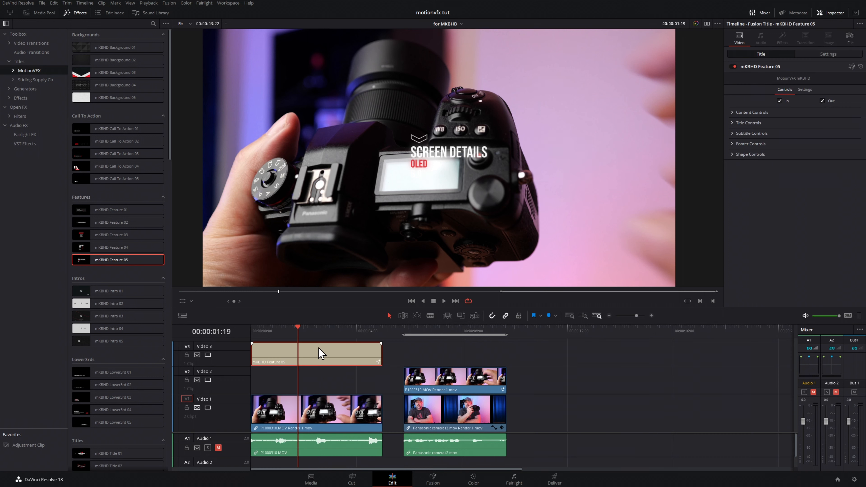
pyautogui.click(731, 114)
pyautogui.moveTo(835, 122); pyautogui.dragTo(818, 121)
# Step: Change the OLED subtitle colour of the mKBHD Feature 05 title to dark blue
pyautogui.click(732, 167)
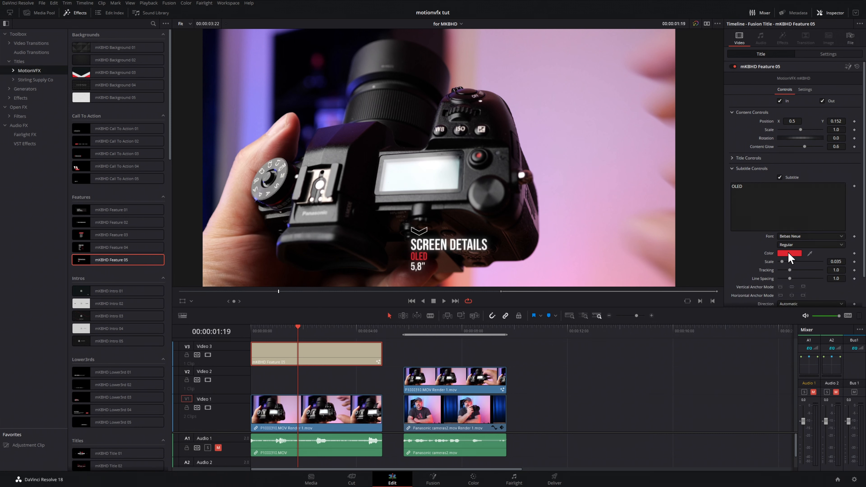
pyautogui.click(790, 253)
pyautogui.click(451, 191)
pyautogui.click(501, 304)
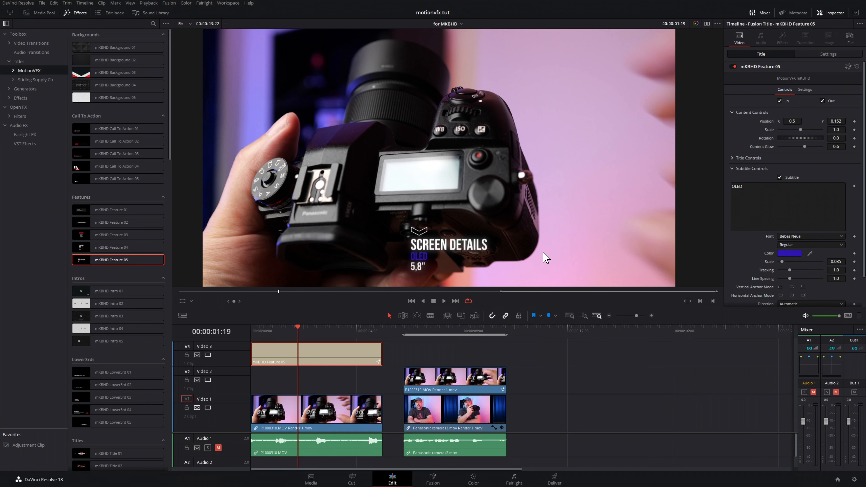
# Step: Change the SCREEN DETAILS title text colour of mKBHD Feature 05 to orange, #e28a0e
pyautogui.click(731, 158)
pyautogui.click(789, 242)
pyautogui.click(496, 189)
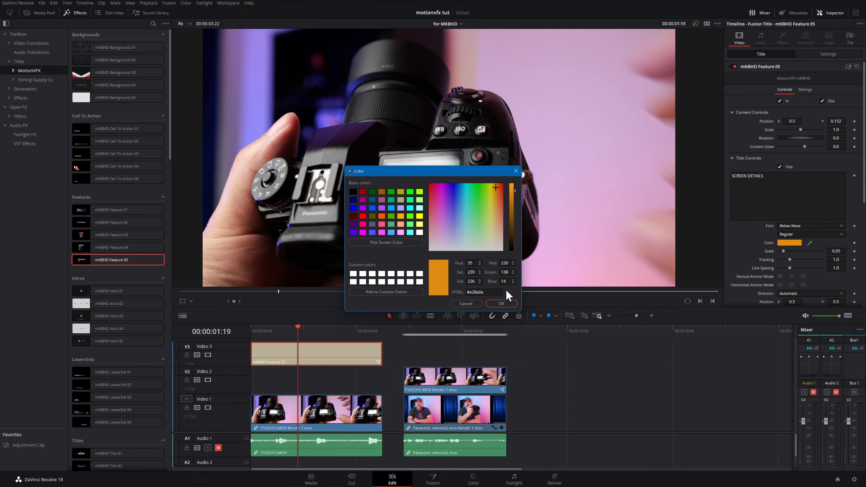
pyautogui.click(500, 304)
# Step: Add the mKBHD Intro 03 title on Video 2 after the existing clips and switch its logo to text
pyautogui.click(110, 292)
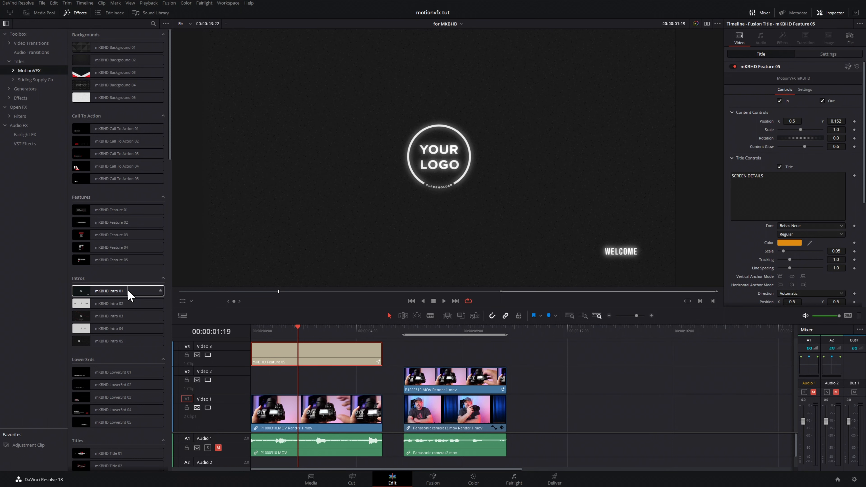
pyautogui.click(94, 305)
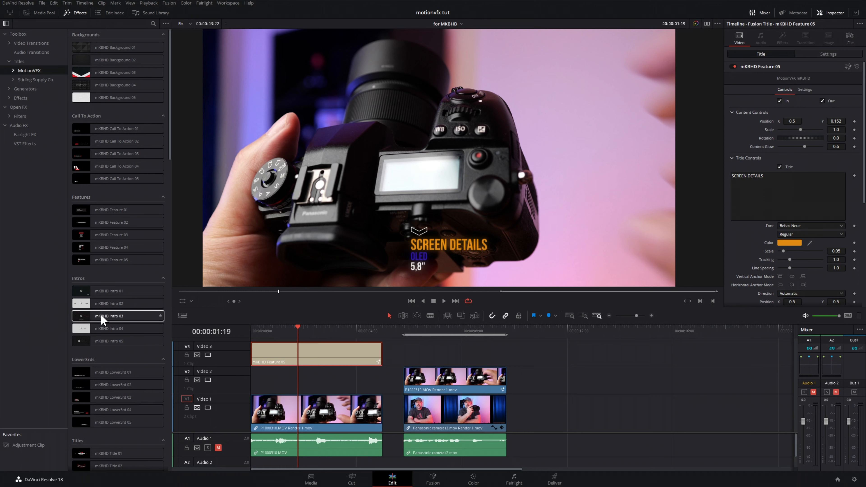
pyautogui.moveTo(96, 316); pyautogui.dragTo(549, 350)
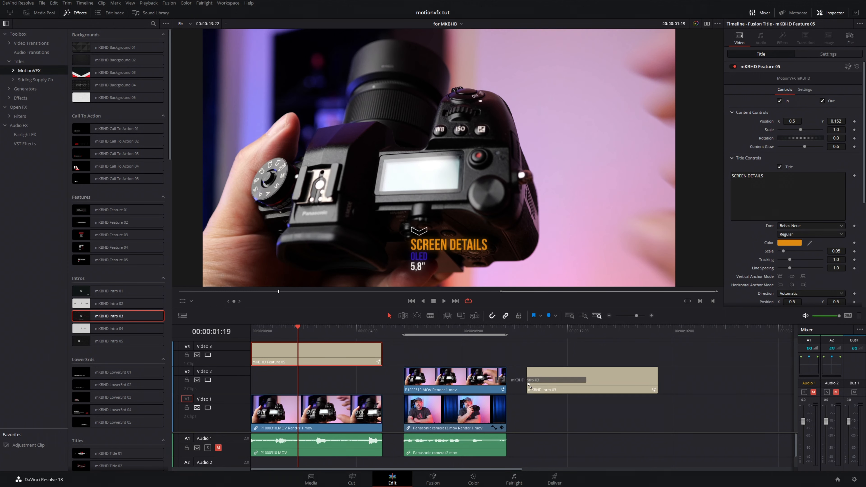
pyautogui.click(571, 331)
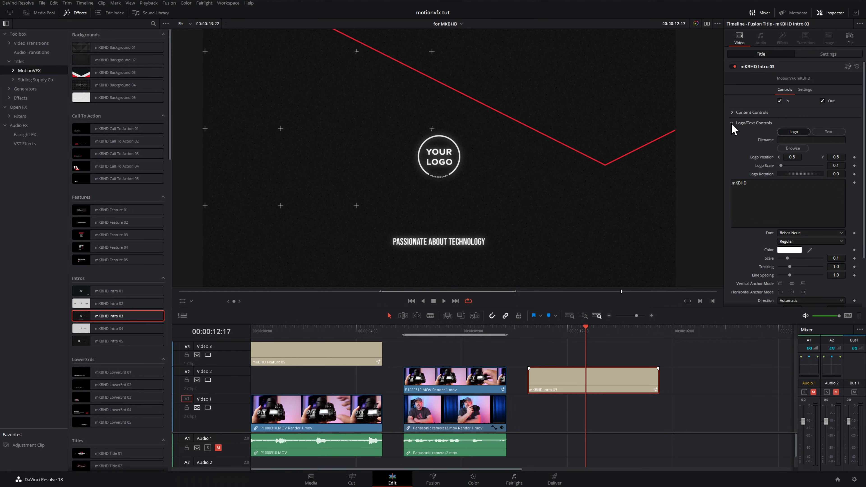
pyautogui.click(833, 133)
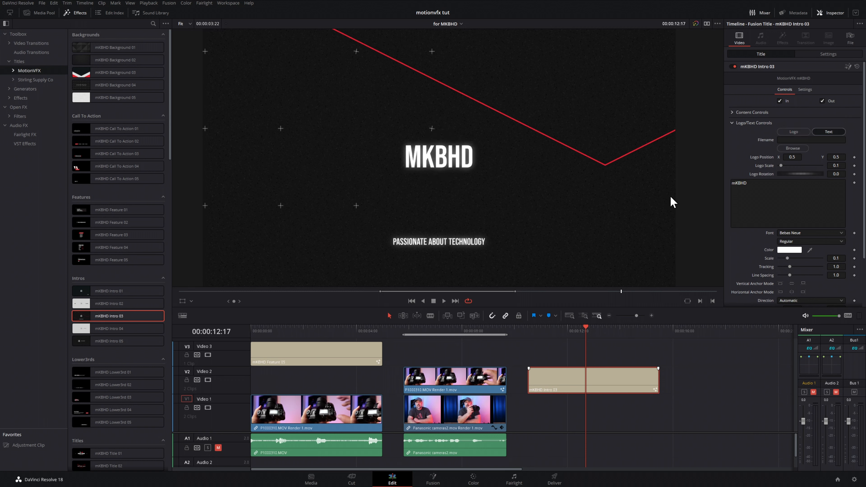
# Step: Switch mKBHD Intro 03 back to logo mode and load the custom portrait image as its logo
pyautogui.moveTo(766, 185); pyautogui.dragTo(717, 182)
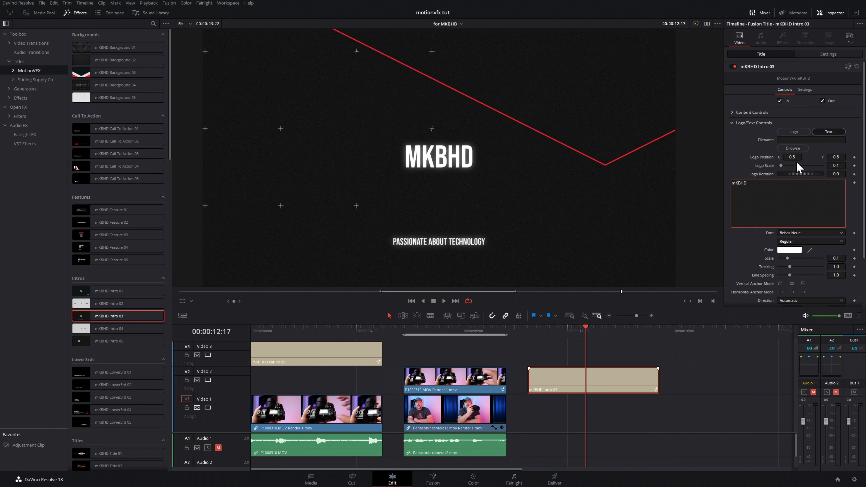
pyautogui.click(794, 131)
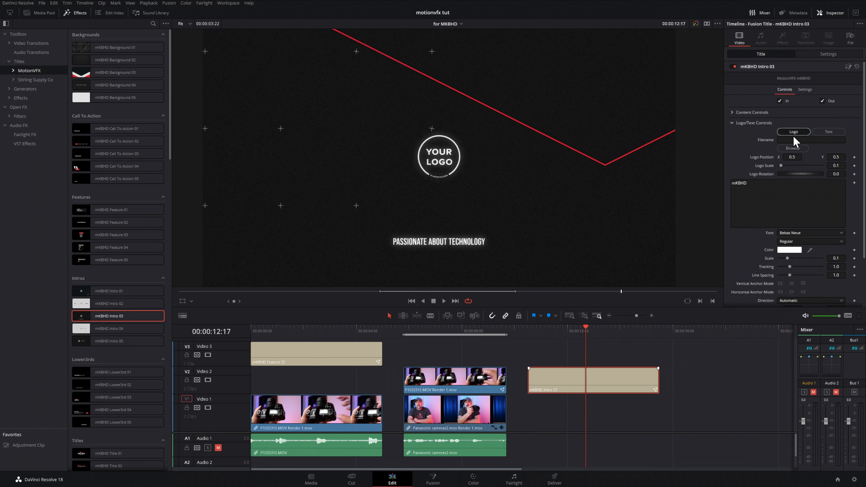
pyautogui.click(799, 148)
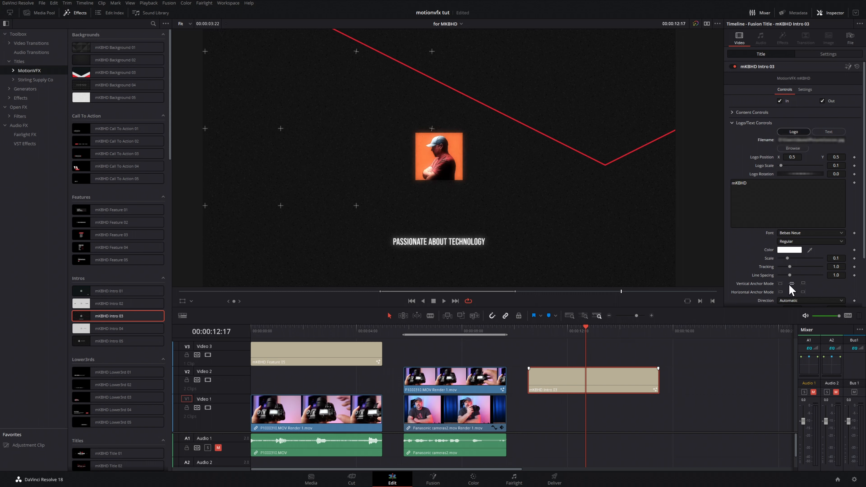
# Step: Replace the title text of mKBHD Intro 03 with POST.COLOR.GEAR
pyautogui.scroll(-4, 864, 219)
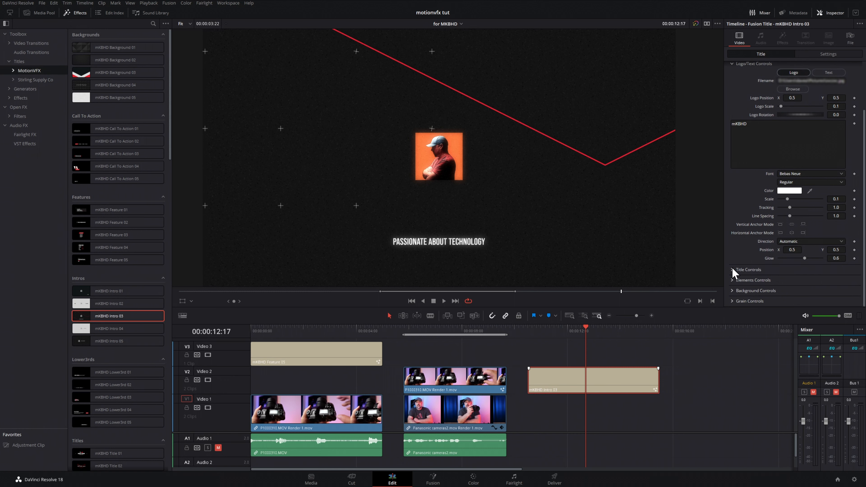
pyautogui.click(732, 269)
pyautogui.scroll(-5, 774, 272)
pyautogui.click(811, 212)
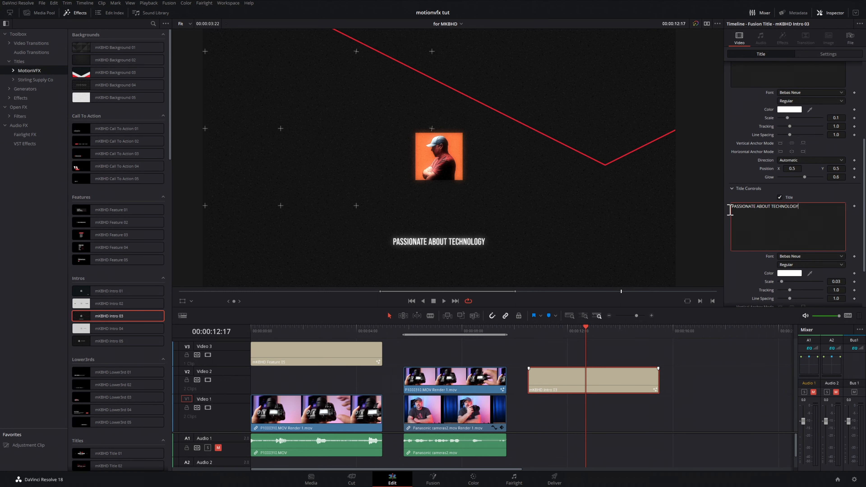
pyautogui.hotkey('ctrl', 'a')
pyautogui.write('POS')
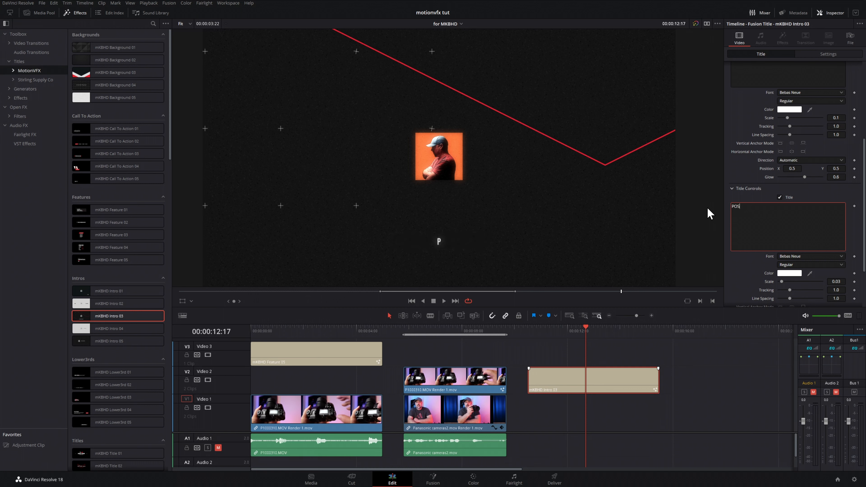
pyautogui.write('T.COLOR.')
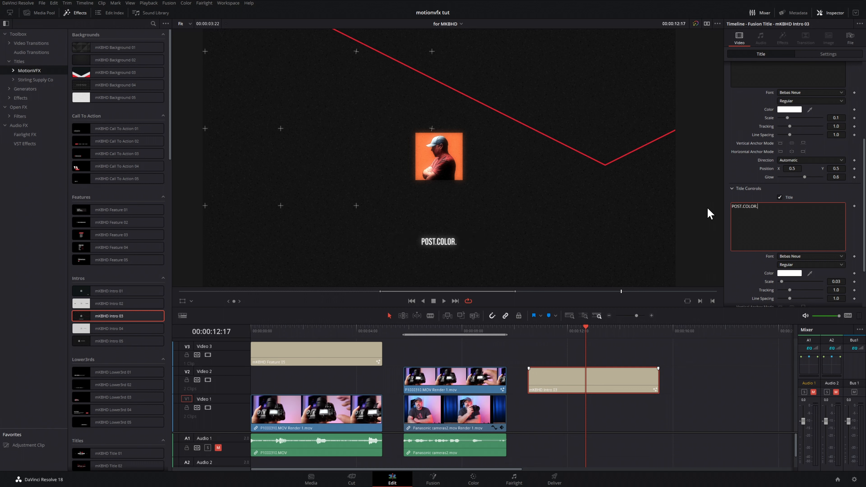
pyautogui.write('GEAR.')
# Step: Change the Line 2 colour of mKBHD Intro 03 to blue-violet, #3b10e9, and preview the animated line
pyautogui.scroll(-10, 818, 257)
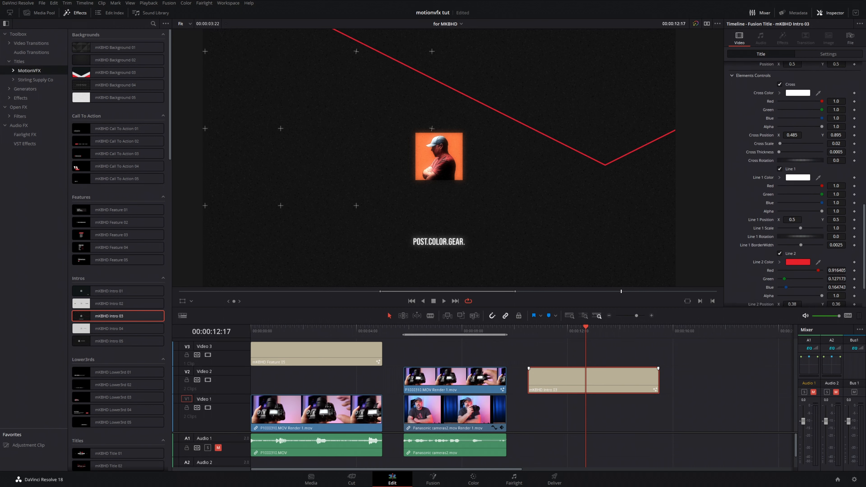
pyautogui.click(797, 229)
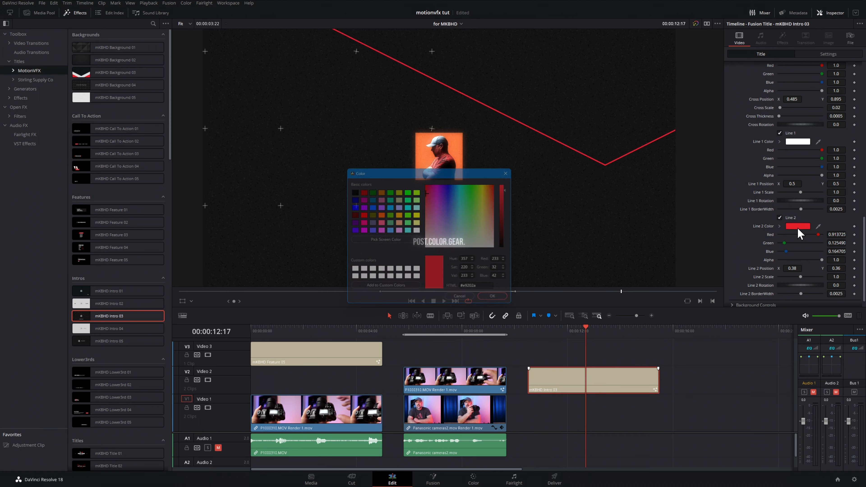
pyautogui.moveTo(478, 218); pyautogui.dragTo(450, 188)
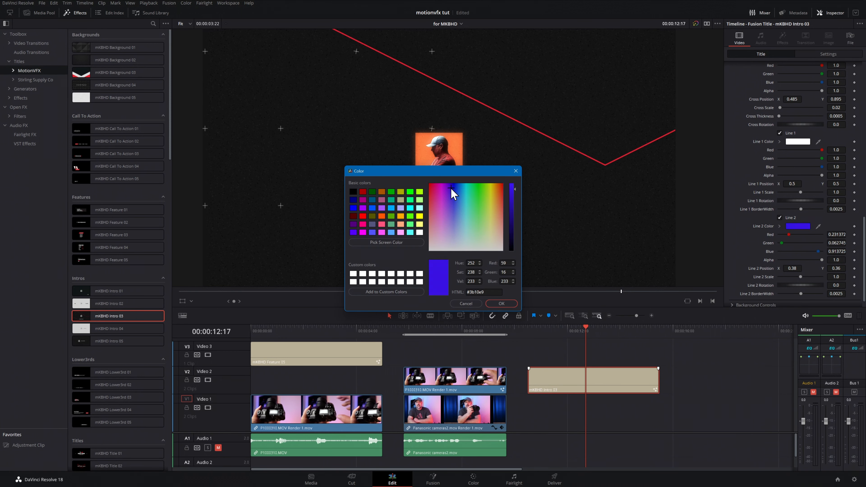
pyautogui.click(501, 303)
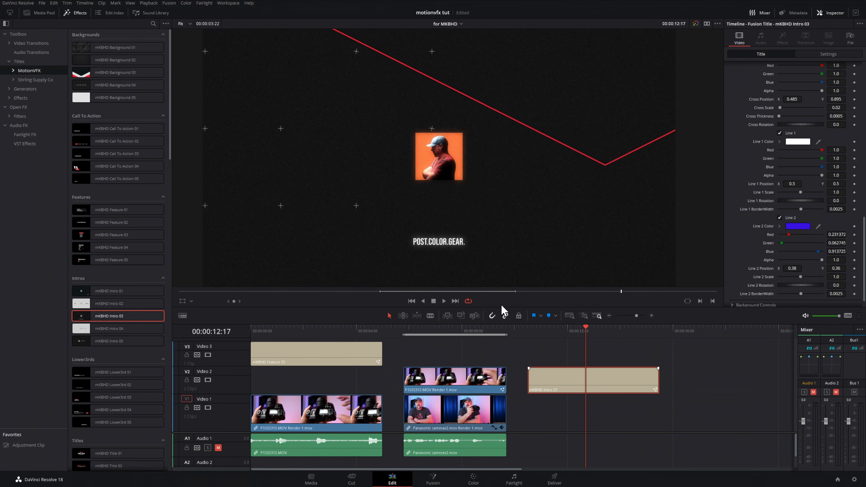
pyautogui.moveTo(631, 331); pyautogui.dragTo(545, 329)
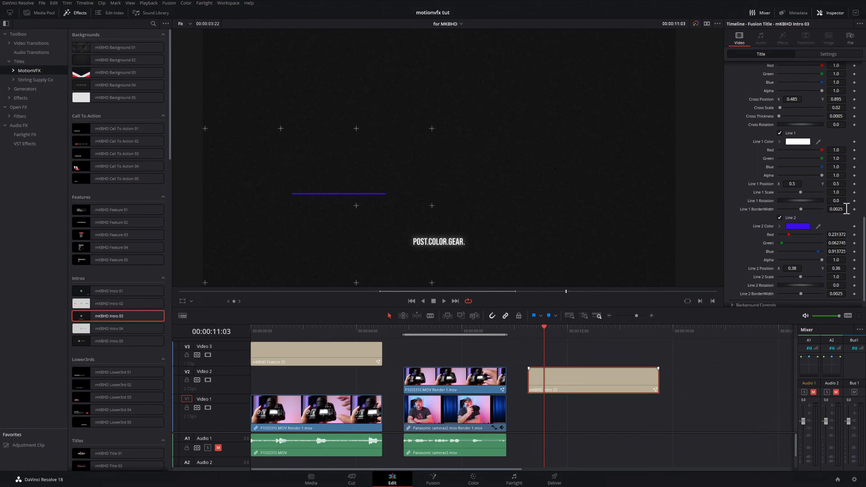
# Step: Change the background line colour of mKBHD Intro 03 to golden yellow, #e1b711
pyautogui.scroll(-1, 864, 235)
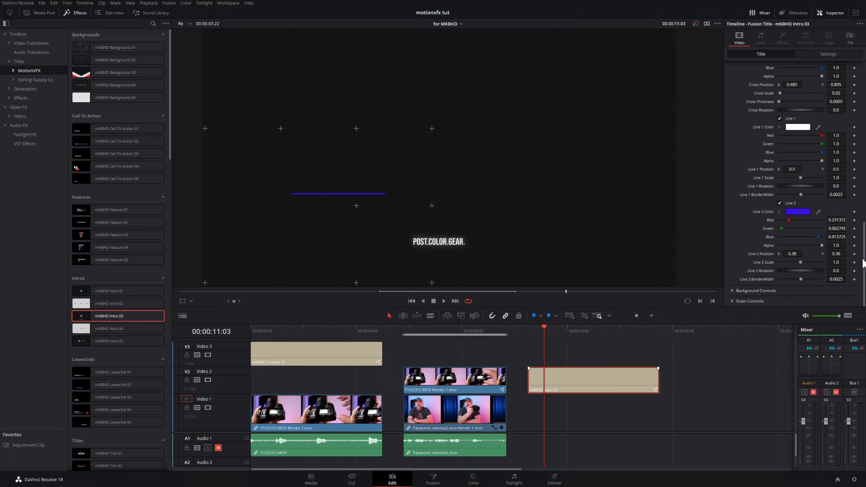
pyautogui.click(732, 291)
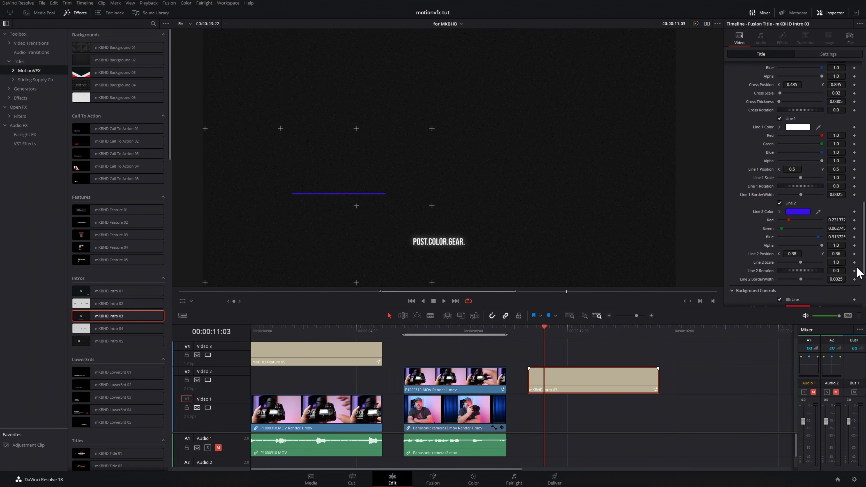
pyautogui.moveTo(863, 256); pyautogui.dragTo(864, 280)
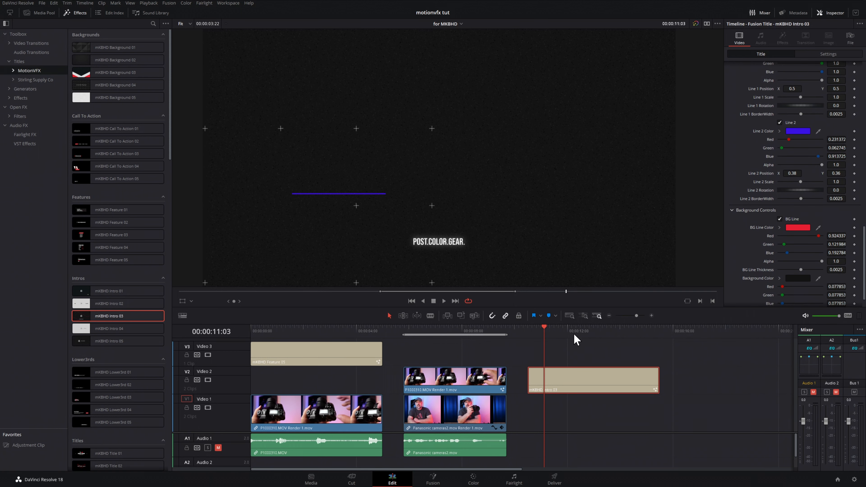
pyautogui.click(591, 330)
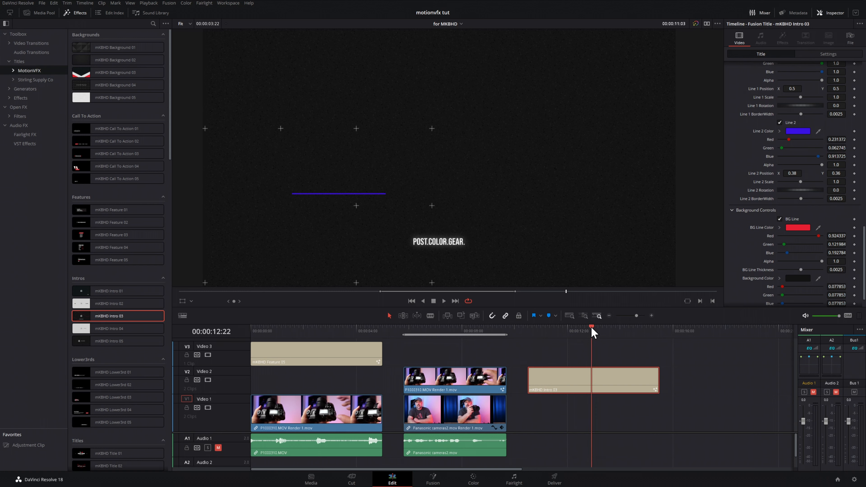
pyautogui.click(798, 229)
pyautogui.click(492, 189)
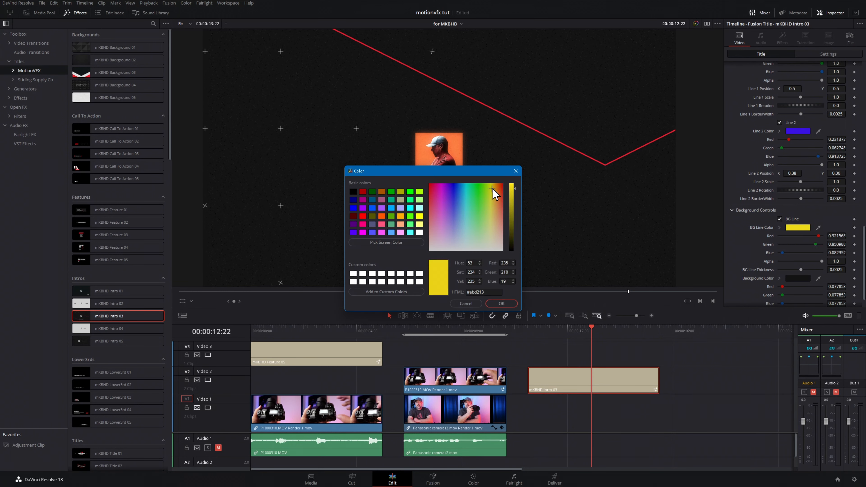
pyautogui.click(493, 188)
pyautogui.click(512, 190)
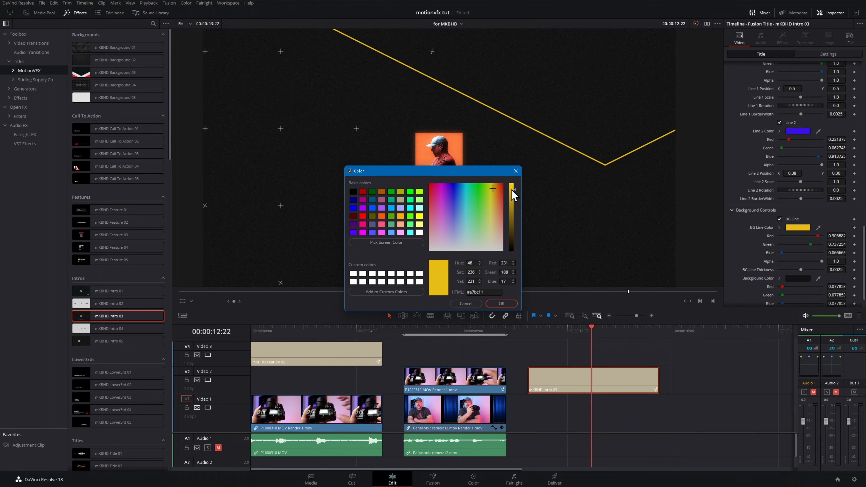
pyautogui.moveTo(511, 190); pyautogui.dragTo(511, 192)
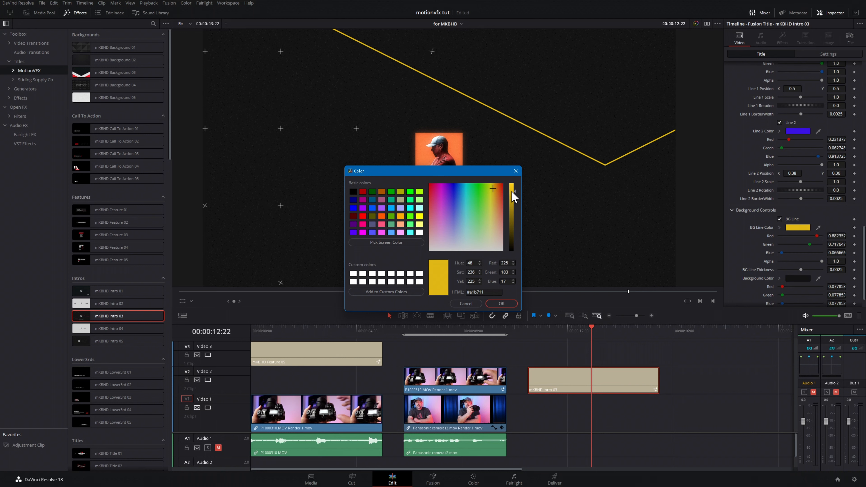
pyautogui.click(503, 303)
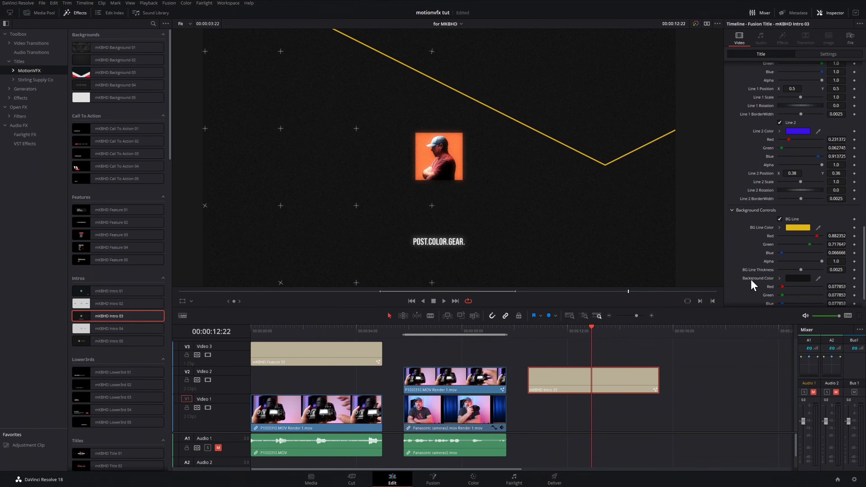
# Step: Increase the Cross Scale of mKBHD Intro 03 to about 0.039
pyautogui.scroll(7, 783, 272)
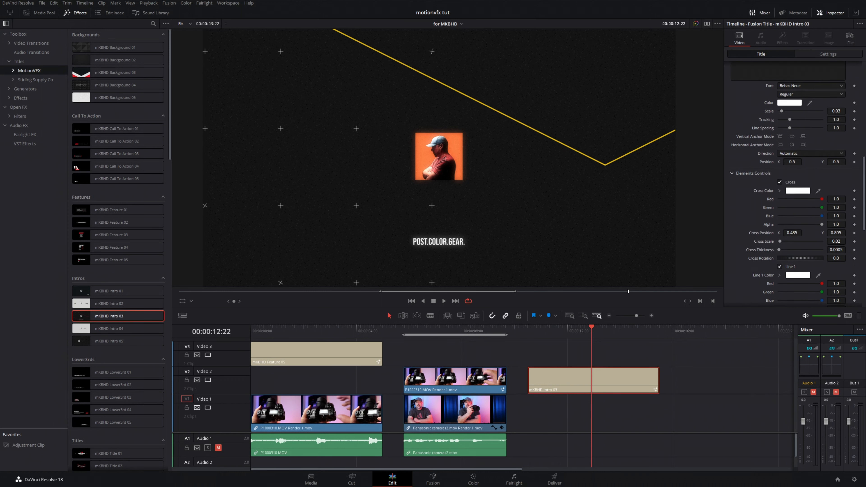
pyautogui.scroll(2, 794, 170)
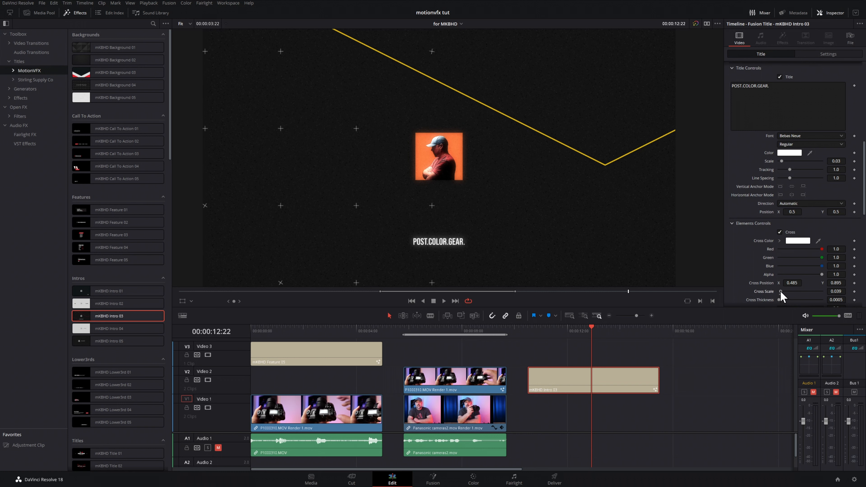
pyautogui.moveTo(781, 291); pyautogui.dragTo(781, 291)
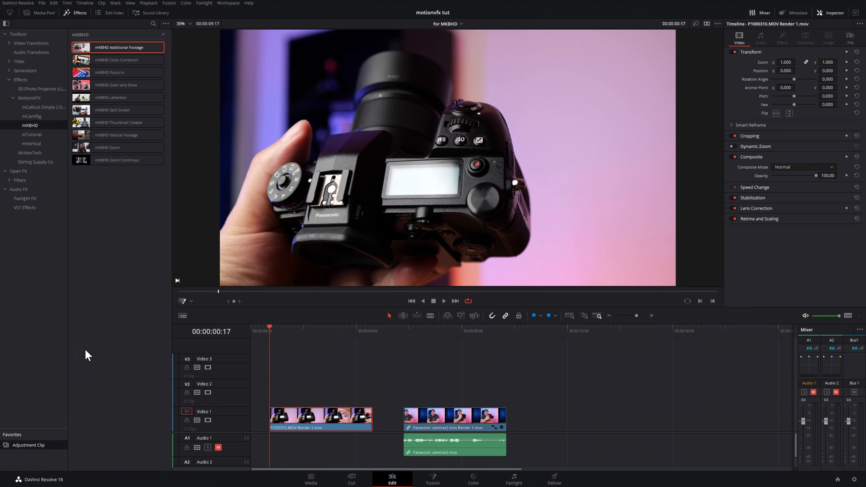
# Step: Place an adjustment clip on Video 2, trimmed to the camera close-up's length, and apply and preview the mKBHD Letterbox effect
pyautogui.moveTo(28, 445); pyautogui.dragTo(281, 392)
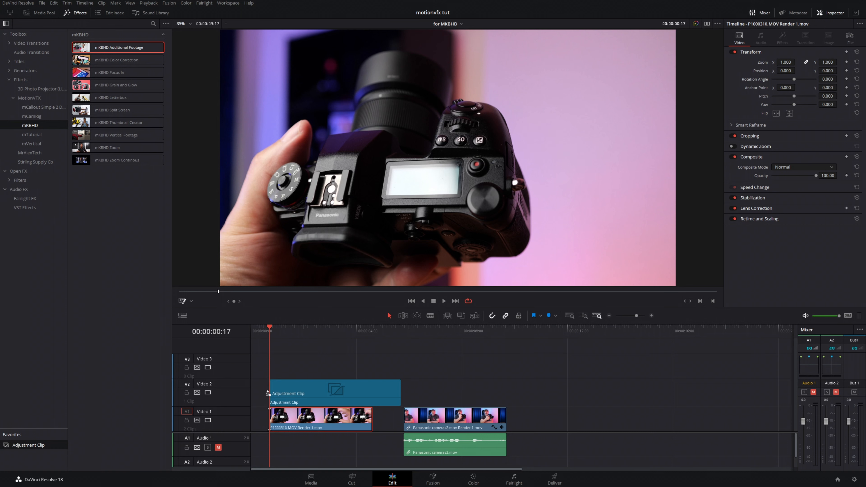
pyautogui.moveTo(400, 391); pyautogui.dragTo(371, 391)
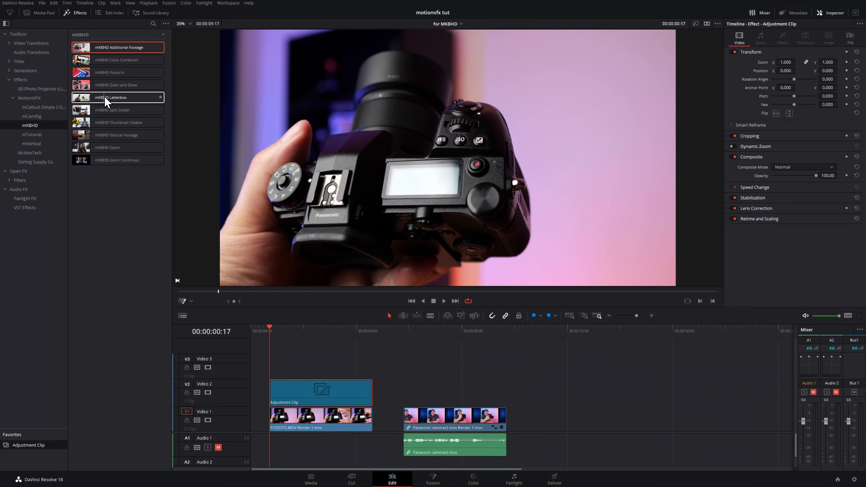
pyautogui.moveTo(138, 103); pyautogui.dragTo(341, 392)
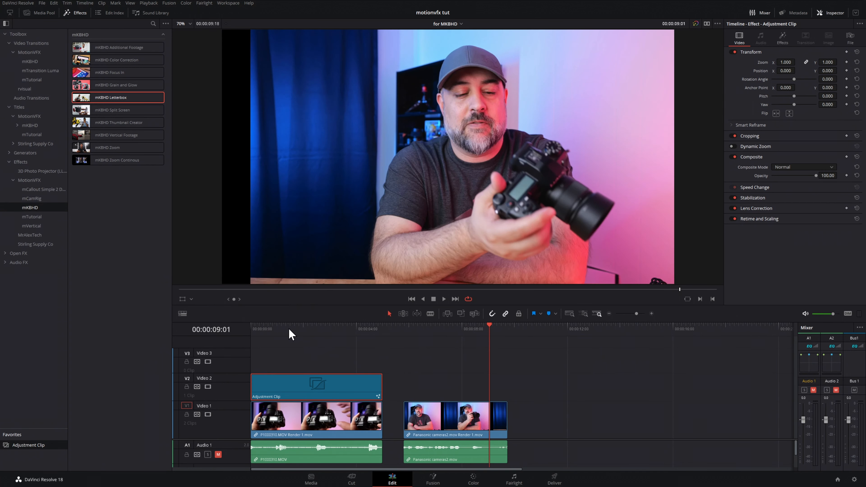
pyautogui.press('Home')
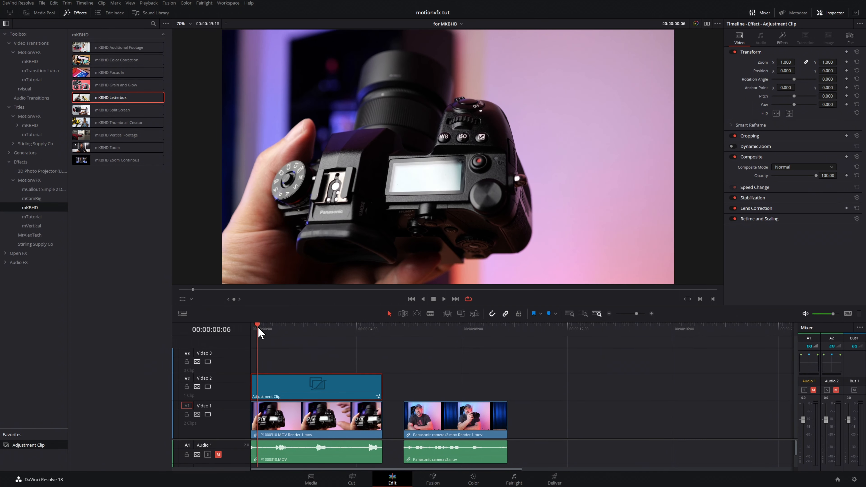
pyautogui.press('space')
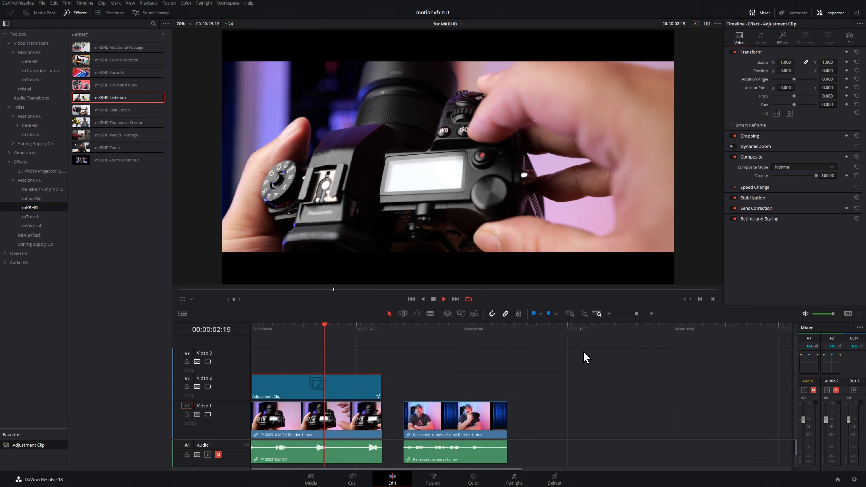
pyautogui.press('space')
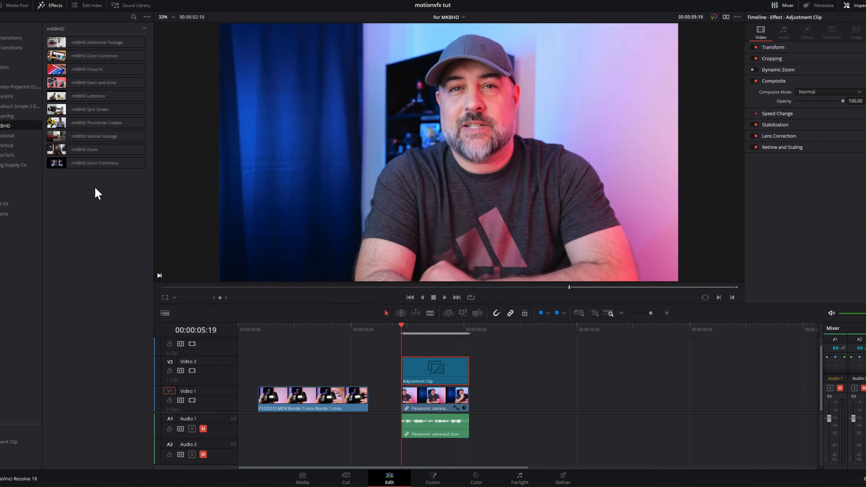
# Step: Apply the mKBHD Zoom effect to the adjustment clip above the talking-head clip and adjust its Zoom Amount
pyautogui.moveTo(83, 151); pyautogui.dragTo(432, 377)
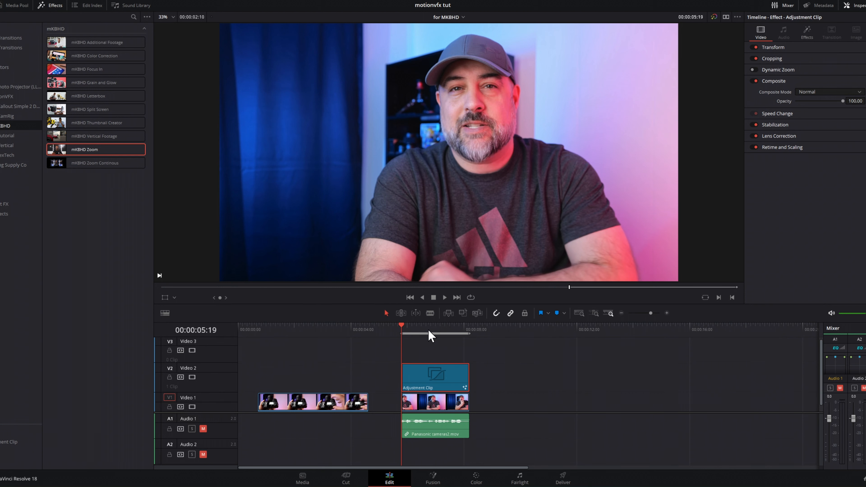
pyautogui.moveTo(428, 331); pyautogui.dragTo(405, 329)
pyautogui.click(806, 33)
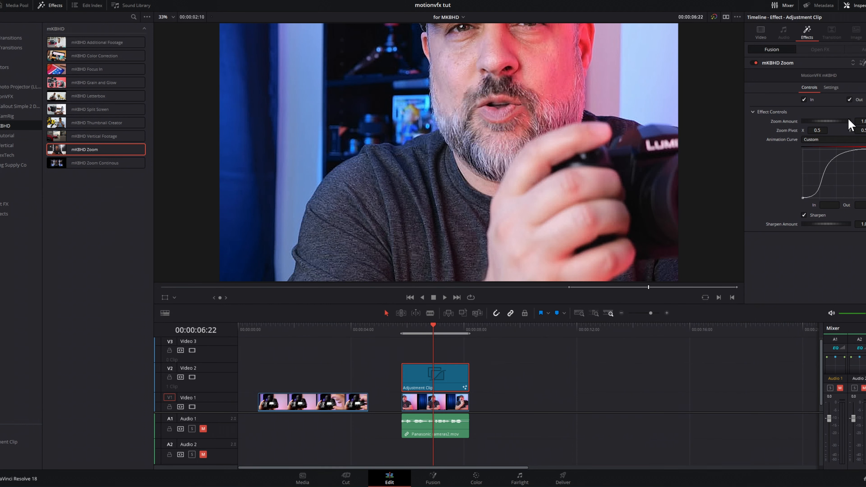
pyautogui.moveTo(836, 121); pyautogui.dragTo(827, 119)
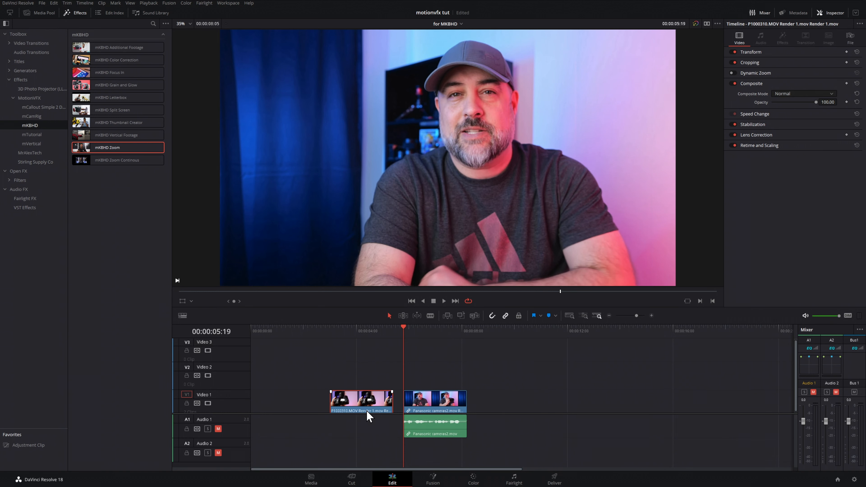
# Step: Move the camera close-up to Video 2 directly above the talking-head clip, then apply and preview the mKBHD Additional Footage effect
pyautogui.moveTo(367, 410); pyautogui.dragTo(444, 376)
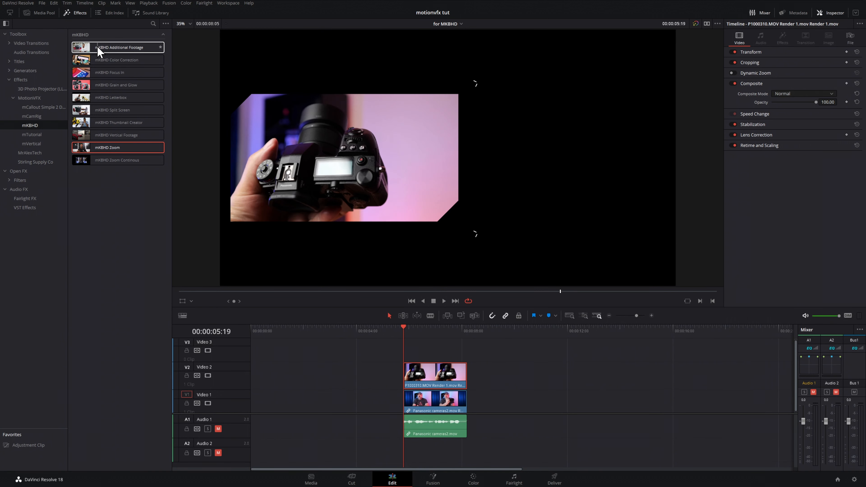
pyautogui.moveTo(99, 52); pyautogui.dragTo(428, 373)
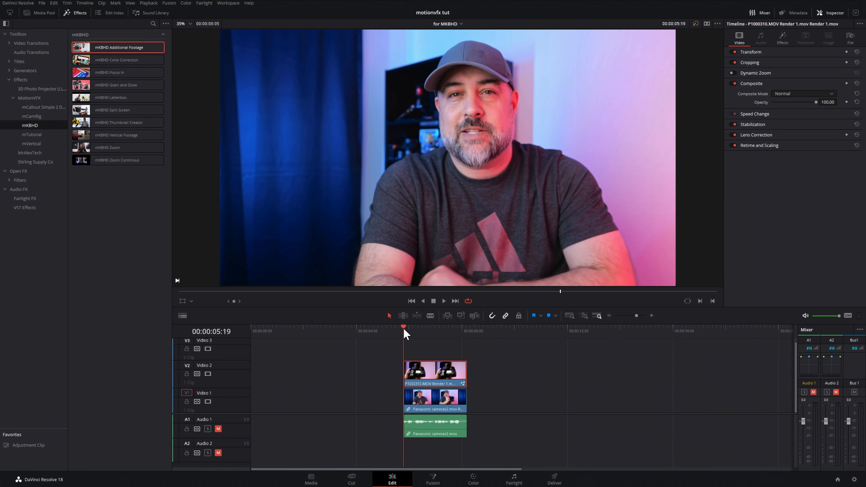
pyautogui.moveTo(412, 329); pyautogui.dragTo(430, 329)
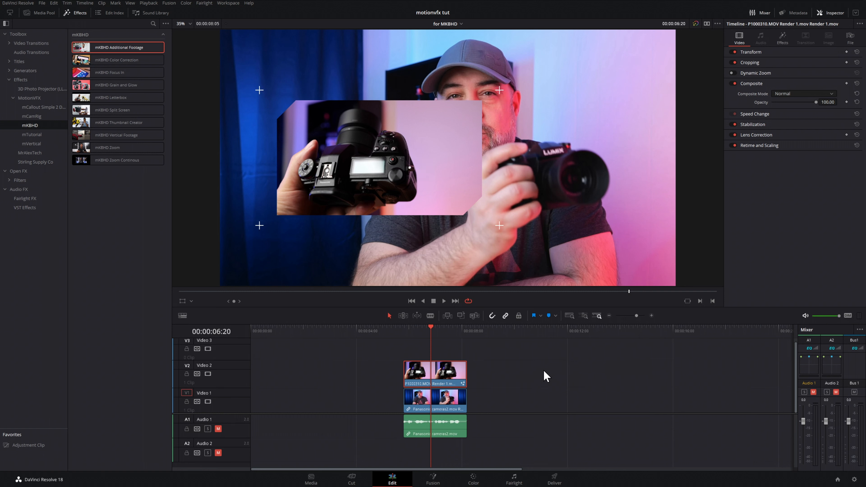
# Step: Set the mKBHD Additional Footage scale to 0.334 and its Position X to 0.23 on the camera close-up
pyautogui.click(783, 42)
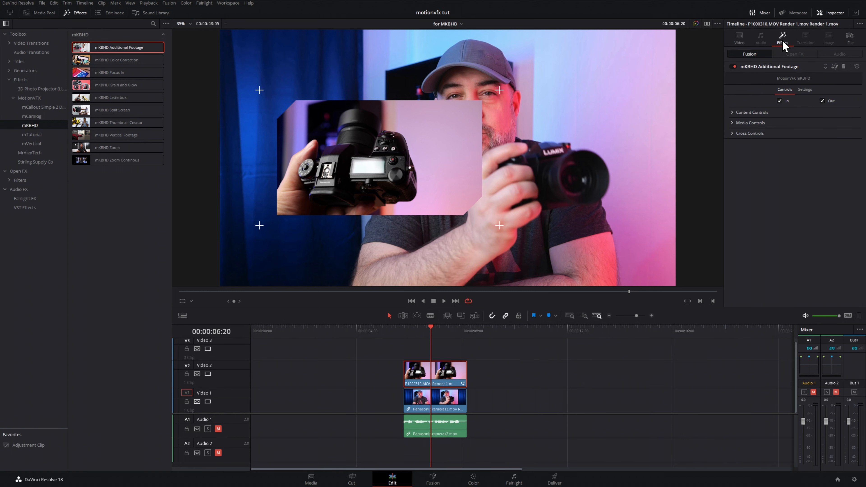
pyautogui.click(731, 112)
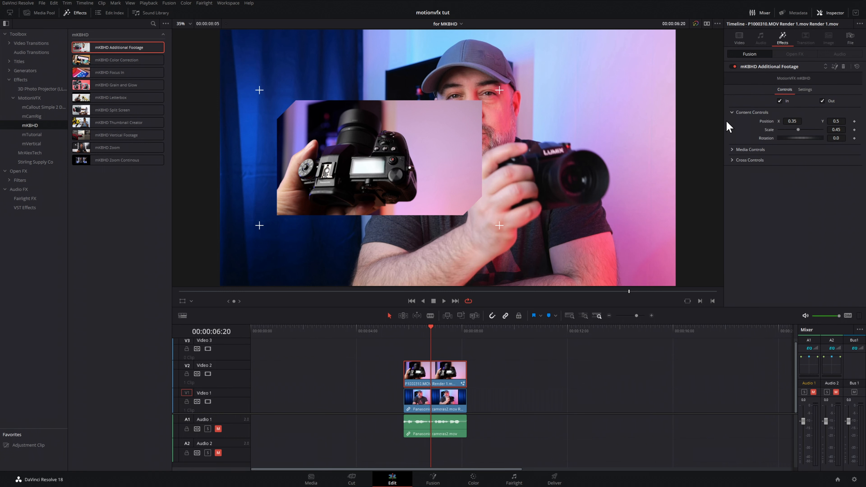
pyautogui.moveTo(836, 130)
pyautogui.mouseDown()
pyautogui.moveTo(822, 130)
pyautogui.moveTo(836, 130)
pyautogui.mouseUp()
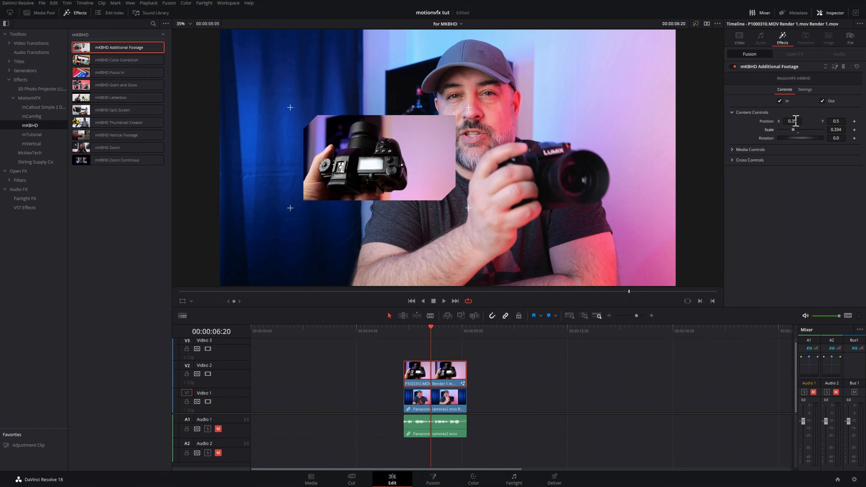
pyautogui.moveTo(795, 120); pyautogui.dragTo(777, 121)
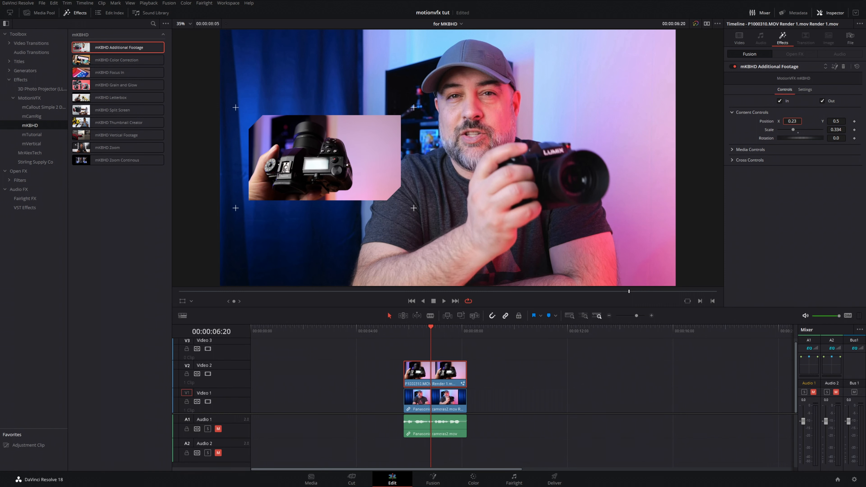
pyautogui.click(784, 159)
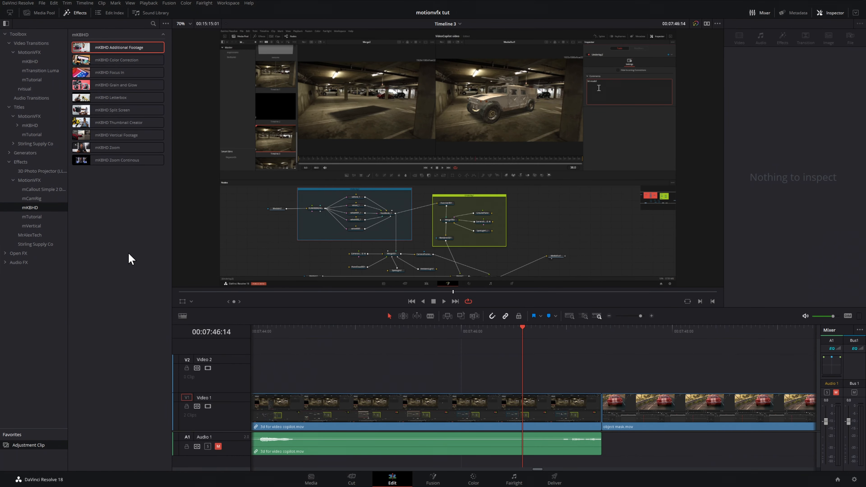
# Step: Place an adjustment clip on Video 2 above the 3d for video copilot clip, then apply and preview mTutorial Focus 01
pyautogui.click(50, 217)
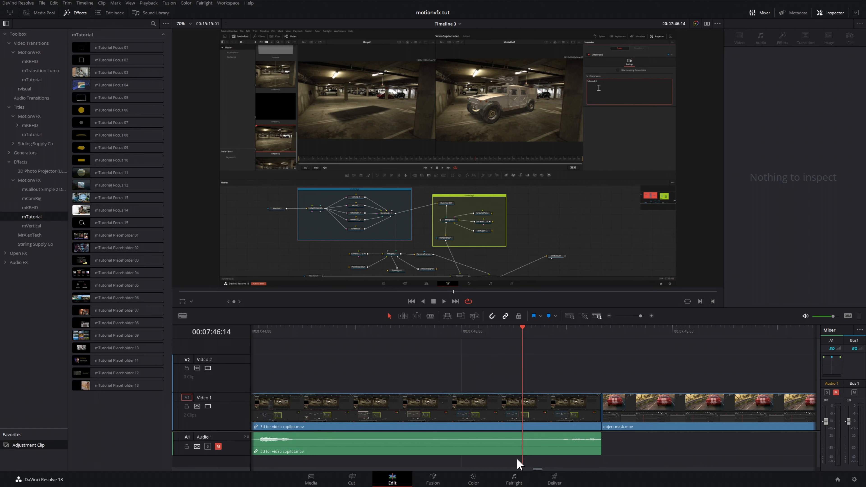
pyautogui.moveTo(25, 450); pyautogui.dragTo(268, 375)
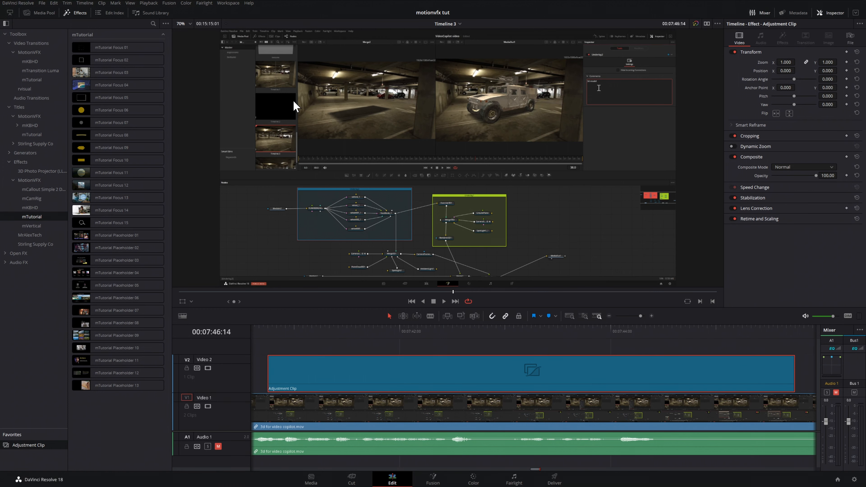
pyautogui.moveTo(85, 46); pyautogui.dragTo(285, 366)
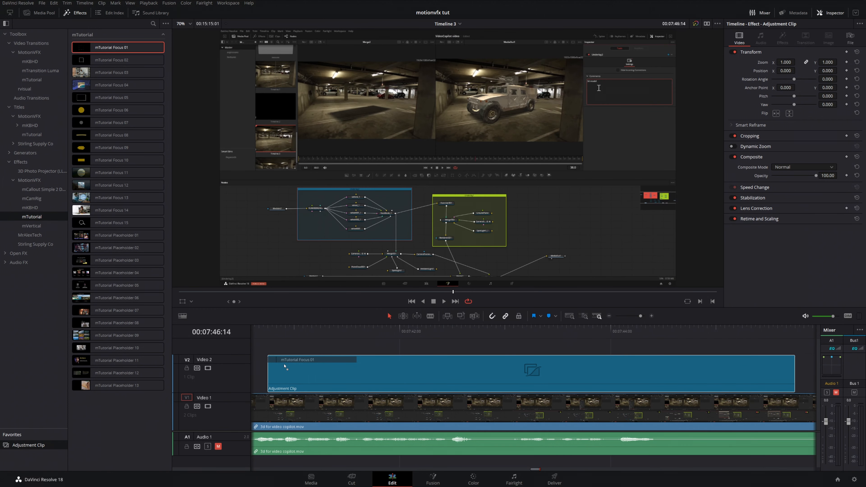
pyautogui.moveTo(285, 366); pyautogui.dragTo(285, 366)
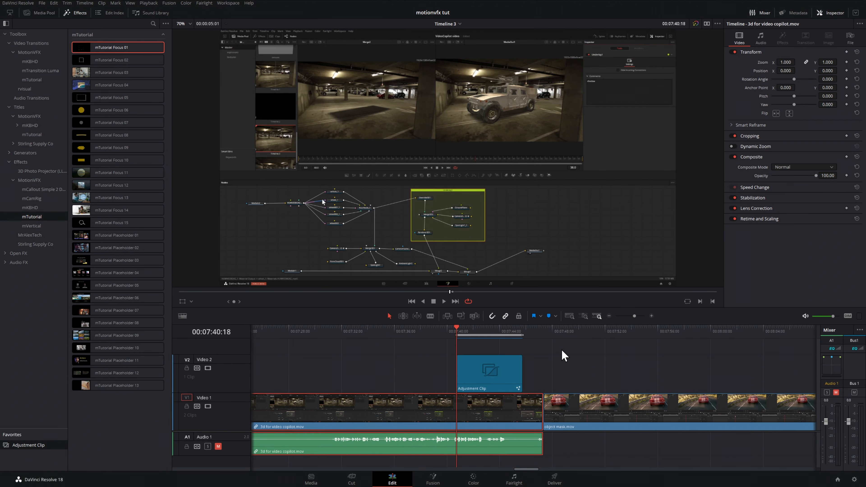
pyautogui.press('space')
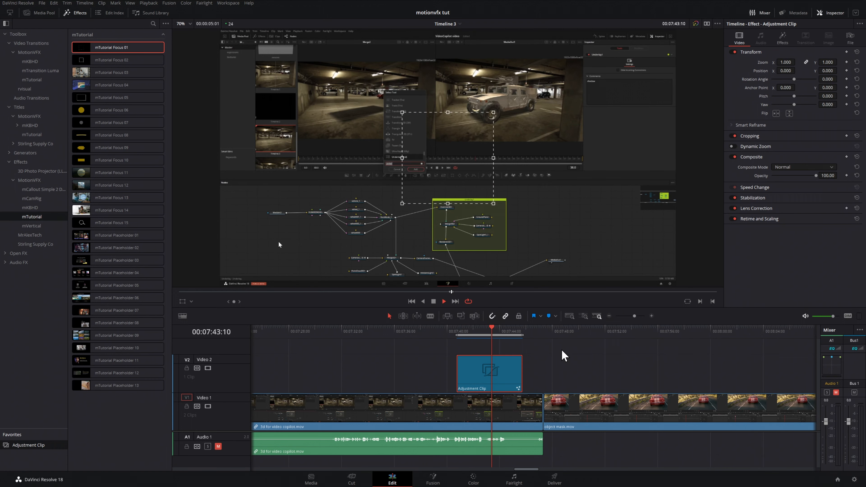
pyautogui.press('space')
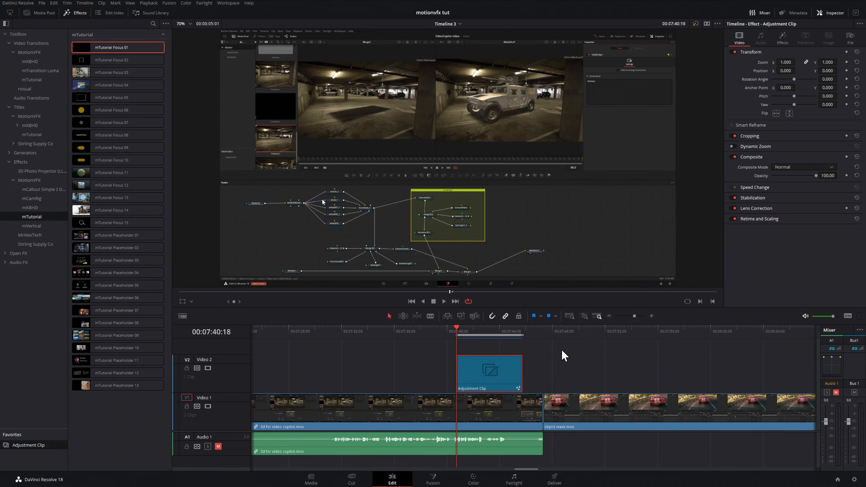
# Step: Reposition the mTutorial Focus 01 frame by lowering its Position X and Y values in the Content Controls
pyautogui.moveTo(461, 329); pyautogui.dragTo(479, 329)
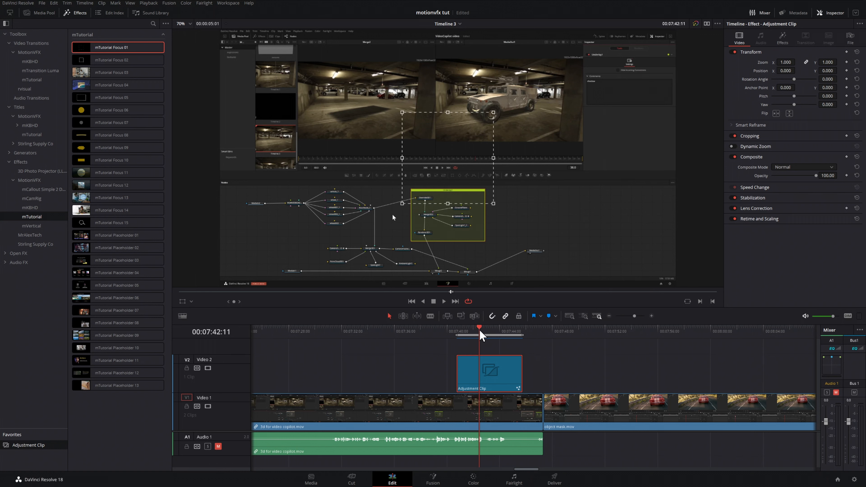
pyautogui.click(781, 40)
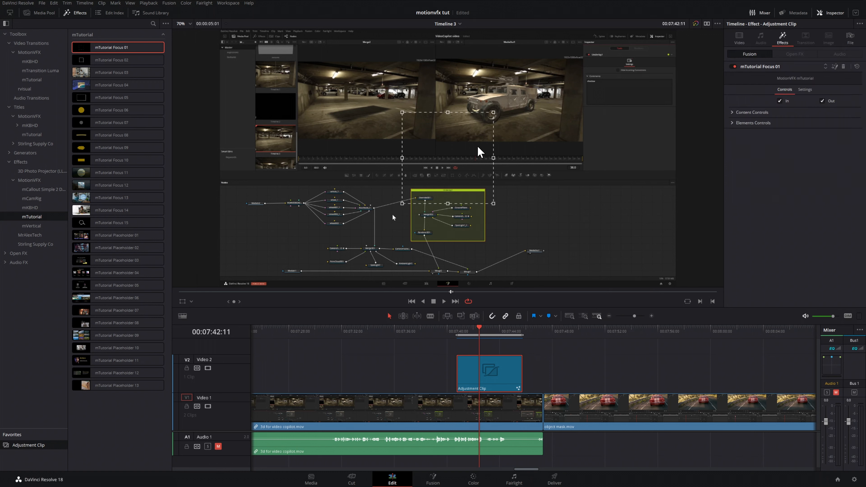
pyautogui.click(732, 113)
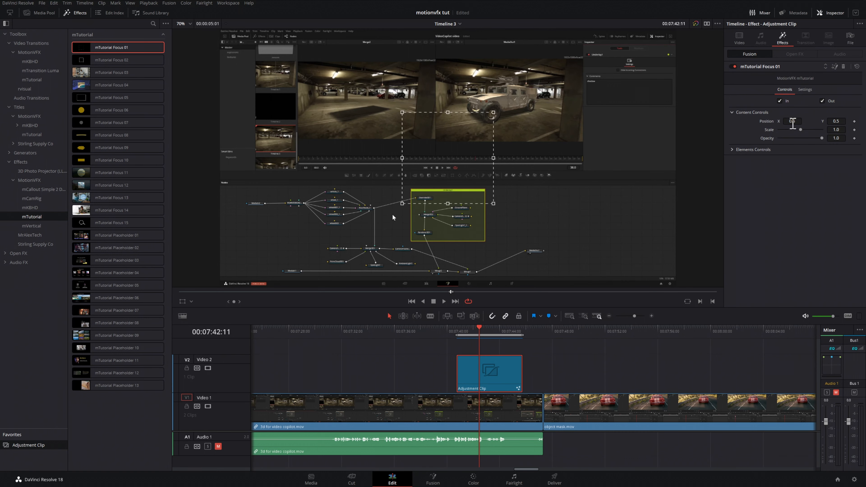
pyautogui.moveTo(792, 123); pyautogui.dragTo(725, 123)
pyautogui.moveTo(837, 121); pyautogui.dragTo(825, 121)
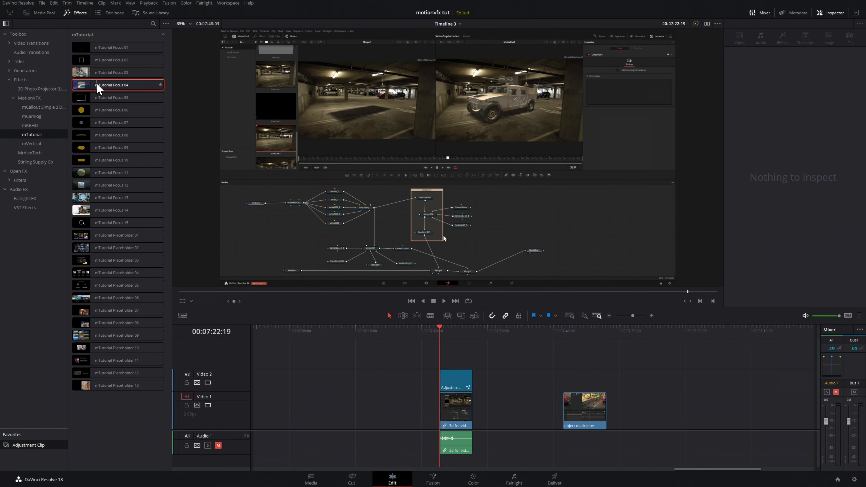
# Step: Apply mTutorial Focus 04 to the adjustment clip, position it at X 0.445 and Y 0.348, and increase its scale
pyautogui.moveTo(98, 88); pyautogui.dragTo(457, 342)
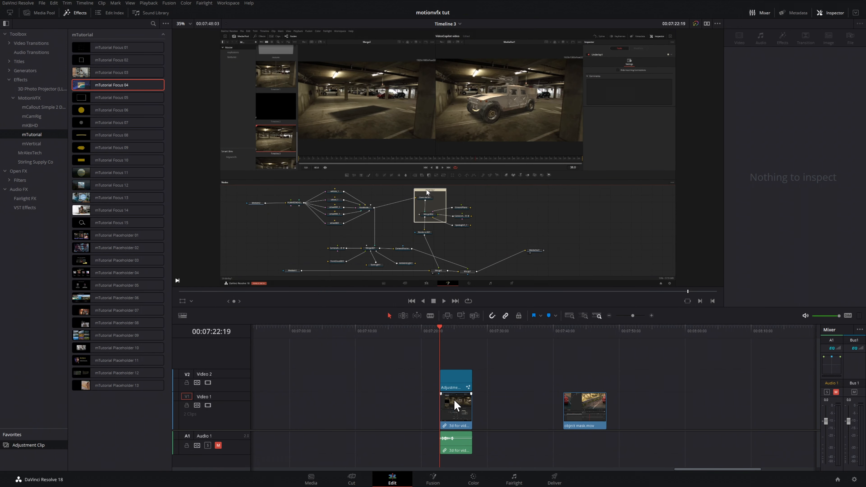
pyautogui.moveTo(436, 329); pyautogui.dragTo(476, 330)
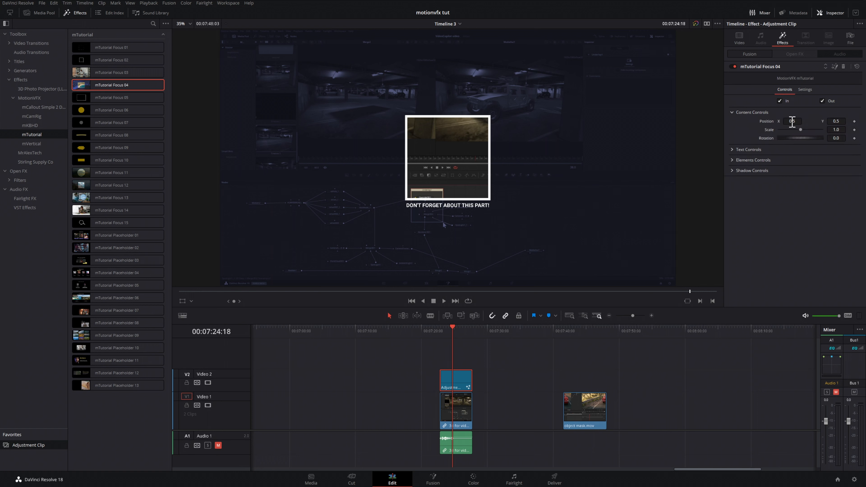
pyautogui.moveTo(791, 121); pyautogui.dragTo(772, 120)
pyautogui.moveTo(836, 120); pyautogui.dragTo(784, 120)
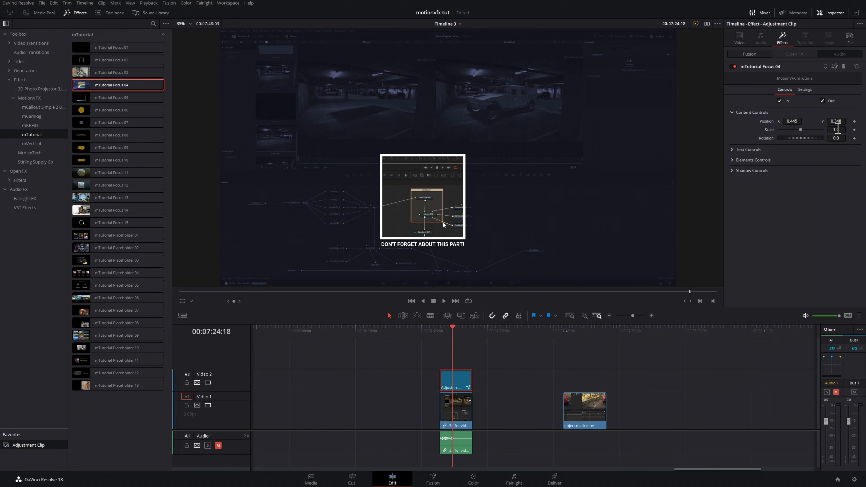
pyautogui.moveTo(837, 129); pyautogui.dragTo(860, 129)
# Step: Open the Text Controls of mTutorial Focus 04 and select its caption text for editing
pyautogui.click(816, 150)
pyautogui.moveTo(808, 158); pyautogui.dragTo(709, 155)
pyautogui.click(805, 179)
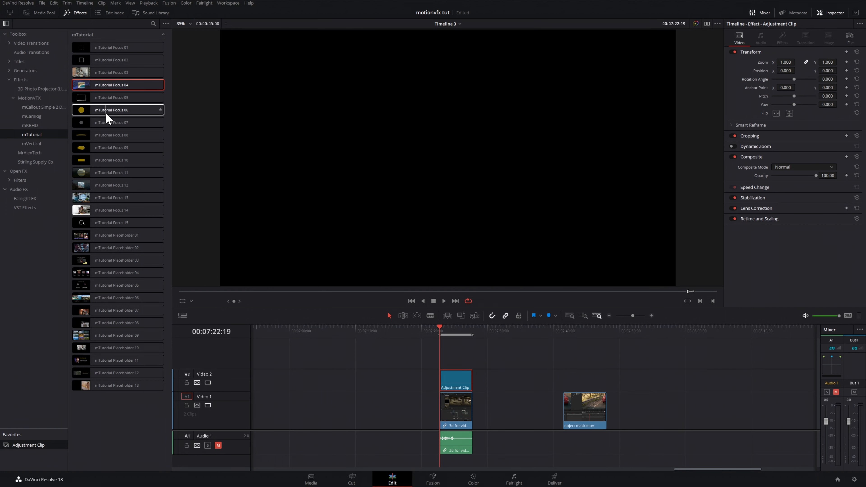
# Step: Apply the mTutorial Focus 06 effect to the adjustment clip and scrub through its animation
pyautogui.moveTo(107, 113); pyautogui.dragTo(454, 380)
pyautogui.moveTo(451, 331); pyautogui.dragTo(457, 329)
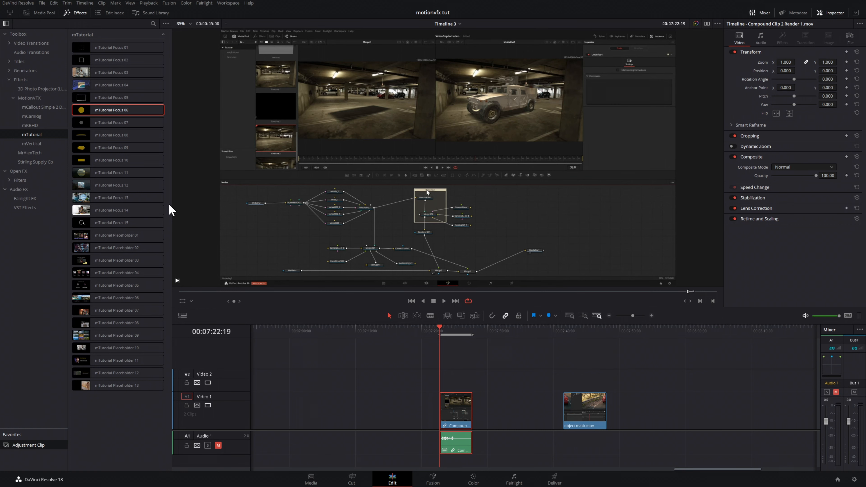
# Step: Apply mTutorial Focus 15 to object mask.mov, show the effect's on-screen controls and shift the magnifying glass over the Magic Mask icons
pyautogui.click(100, 222)
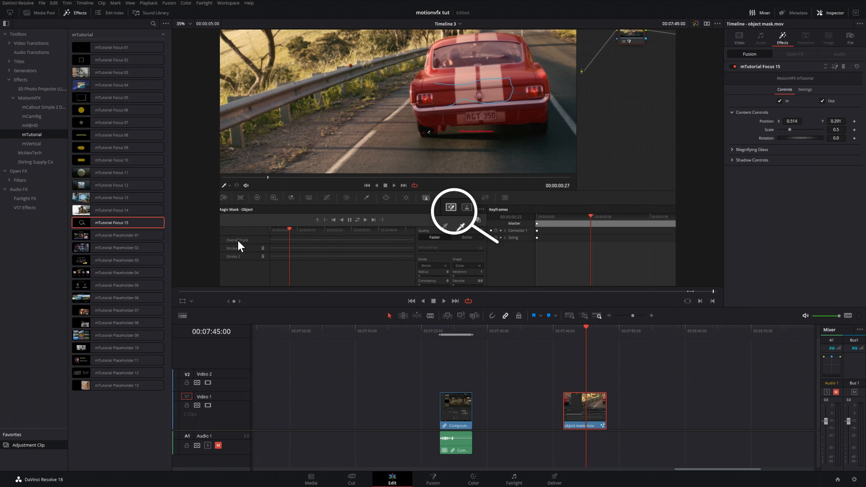
pyautogui.click(191, 301)
pyautogui.click(211, 347)
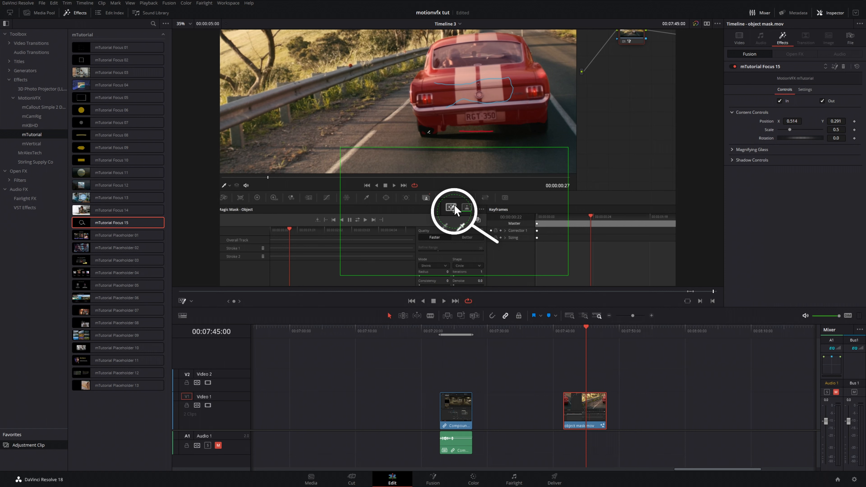
pyautogui.moveTo(454, 205)
pyautogui.mouseDown()
pyautogui.moveTo(454, 198)
pyautogui.moveTo(451, 222)
pyautogui.moveTo(451, 208)
pyautogui.mouseUp()
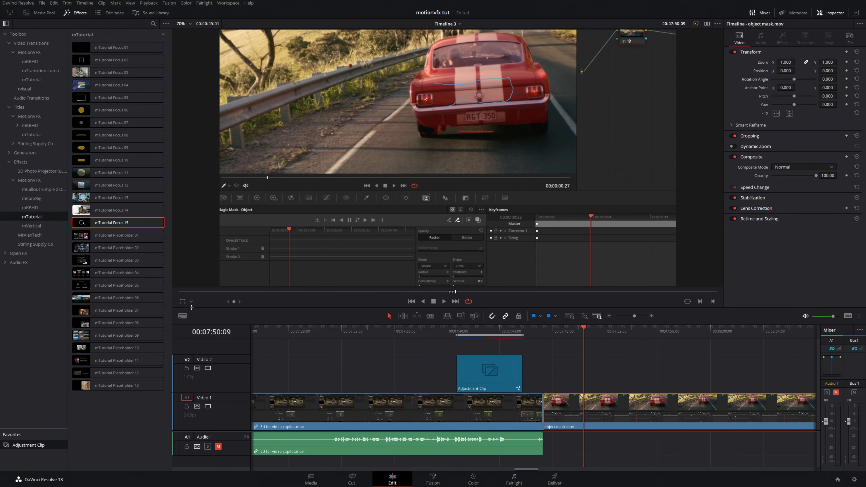
# Step: Apply mTutorial Placeholder 08 to the talking-head clip above object mask.mov and scrub through the result
pyautogui.moveTo(102, 238)
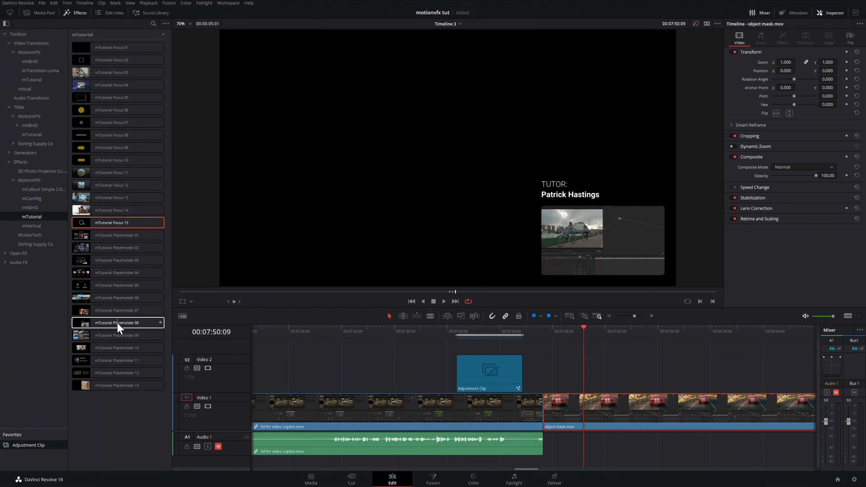
pyautogui.click(117, 323)
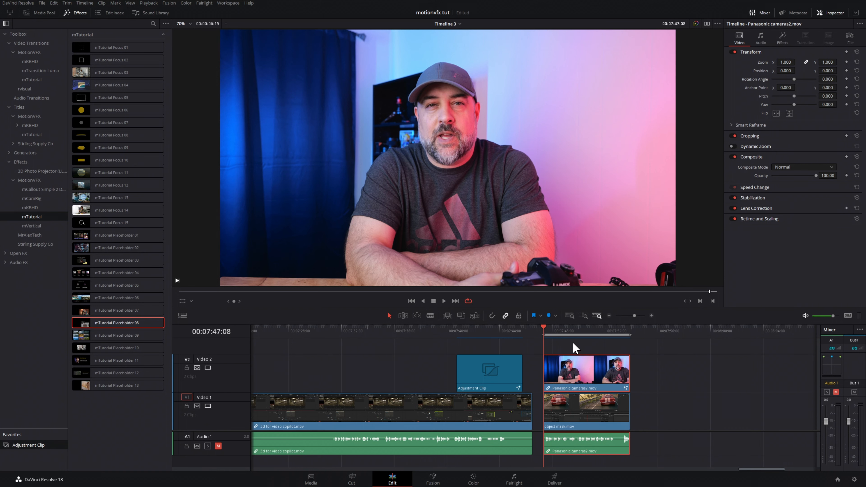
pyautogui.click(545, 328)
pyautogui.moveTo(545, 330); pyautogui.dragTo(566, 328)
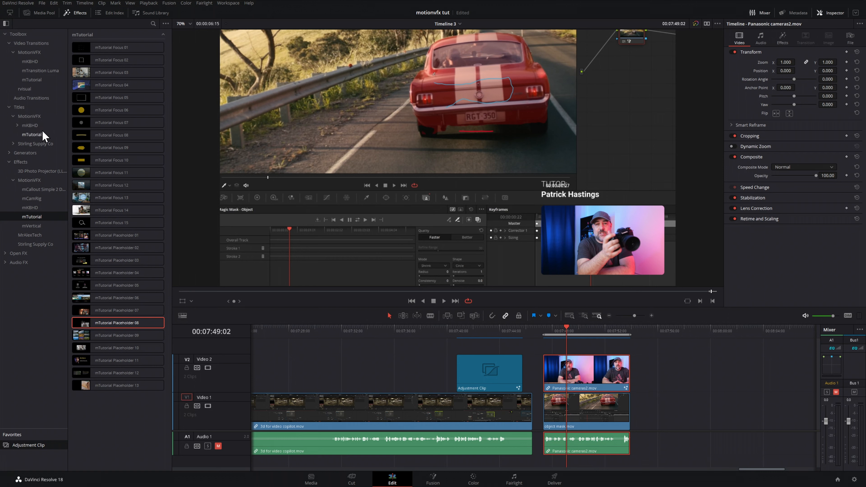
# Step: Add the mTutorial Background 04 title to Video 1 after the object mask clip
pyautogui.click(34, 135)
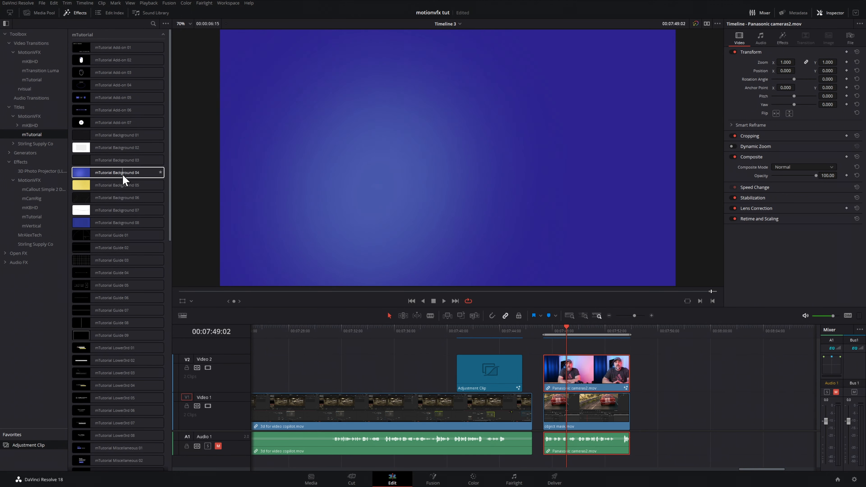
pyautogui.moveTo(96, 175); pyautogui.dragTo(647, 411)
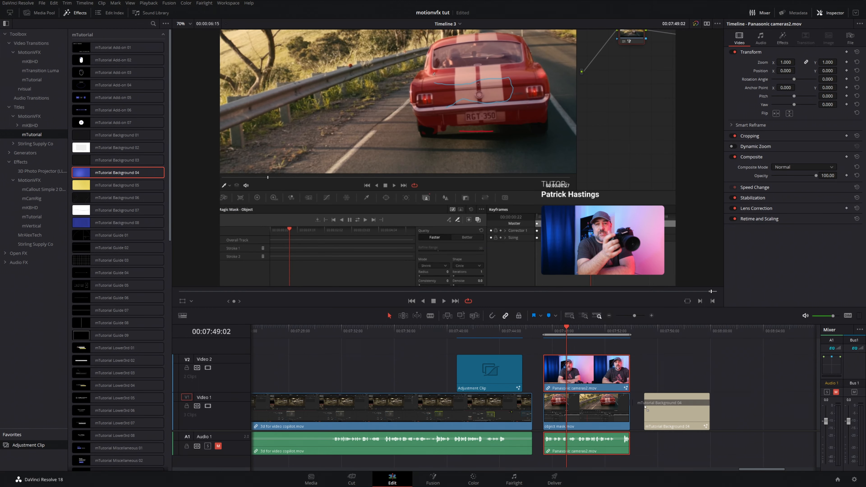
pyautogui.click(653, 337)
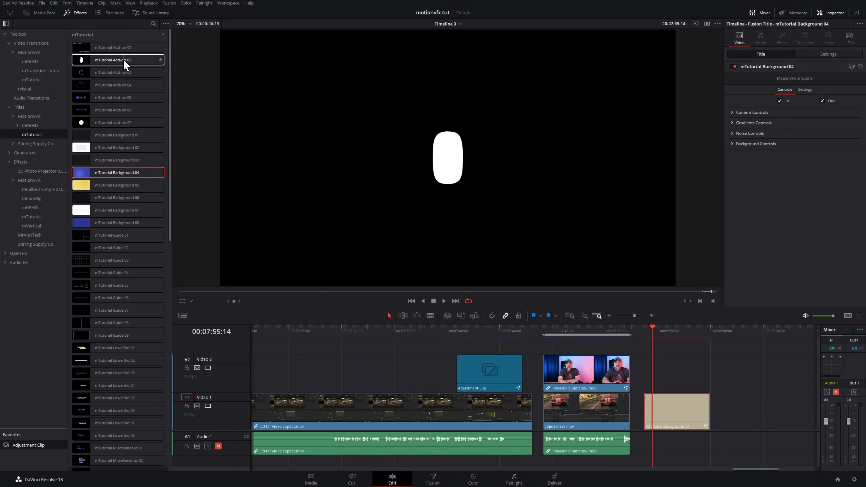
# Step: Place the mTutorial Add-on 02 mouse title on Video 2 above the background title and preview the animation
pyautogui.click(90, 62)
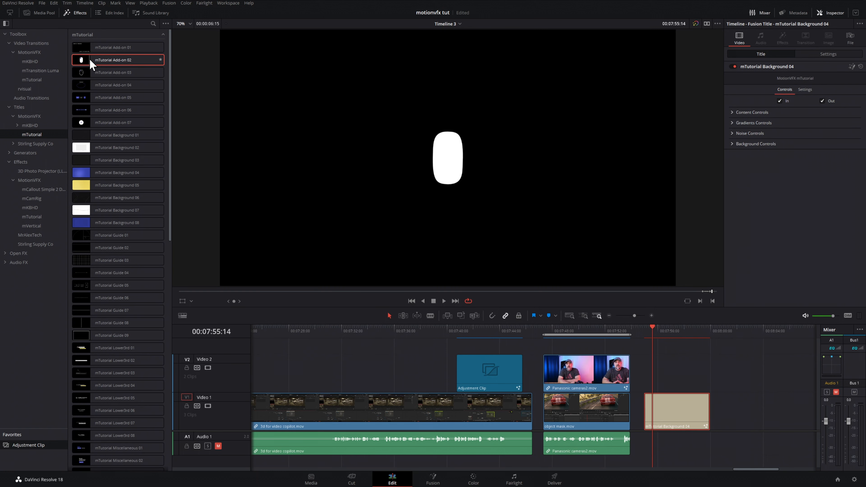
pyautogui.moveTo(91, 63); pyautogui.dragTo(654, 356)
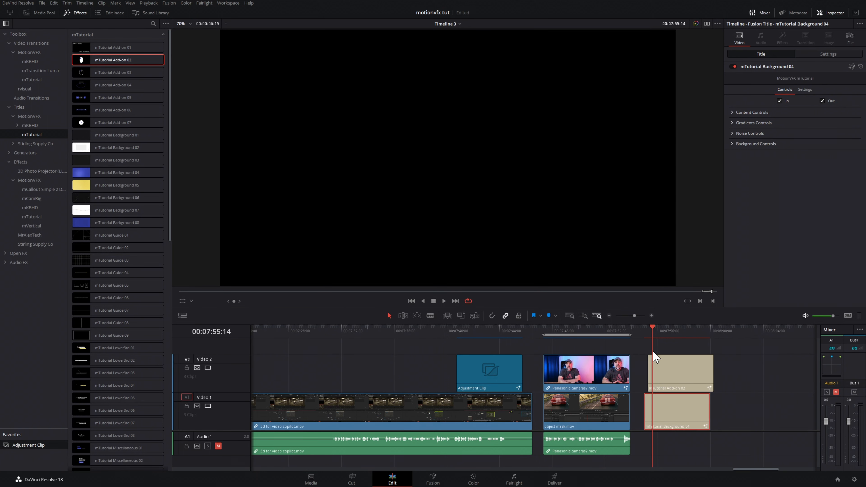
pyautogui.press('space')
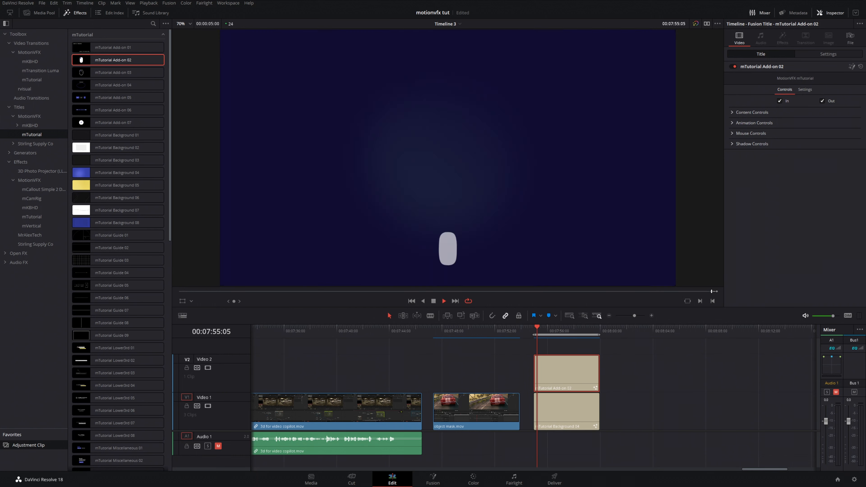
pyautogui.press('space')
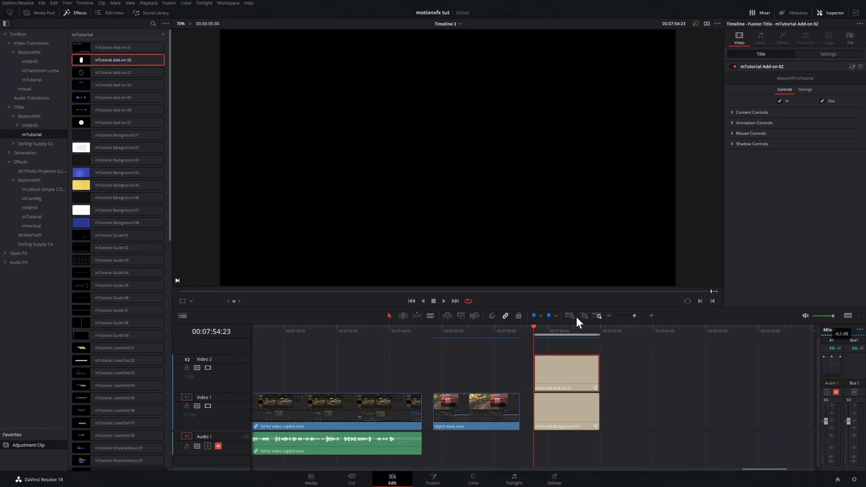
# Step: Expand the content and animation controls of the mTutorial Add-on 02 mouse title and turn off its Right Click animation
pyautogui.click(565, 330)
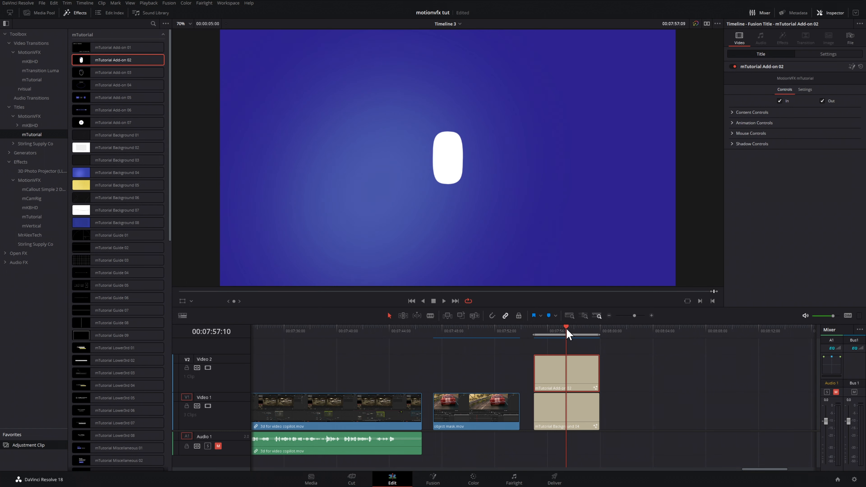
pyautogui.click(731, 113)
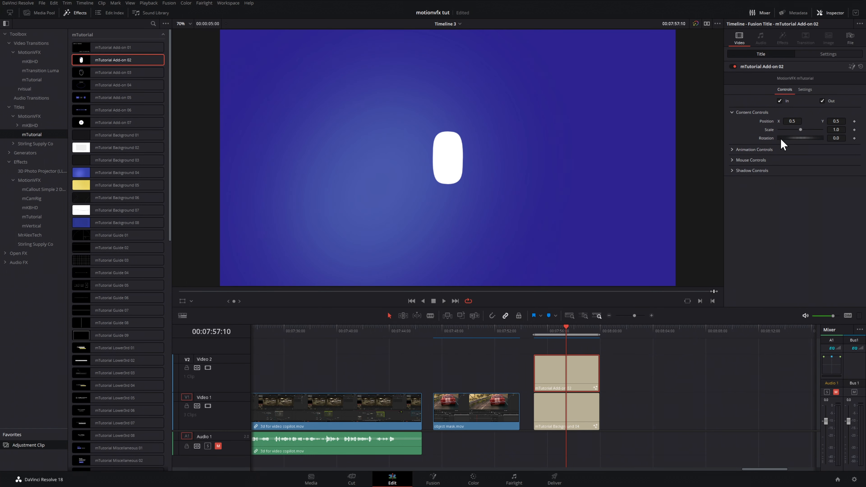
pyautogui.click(732, 149)
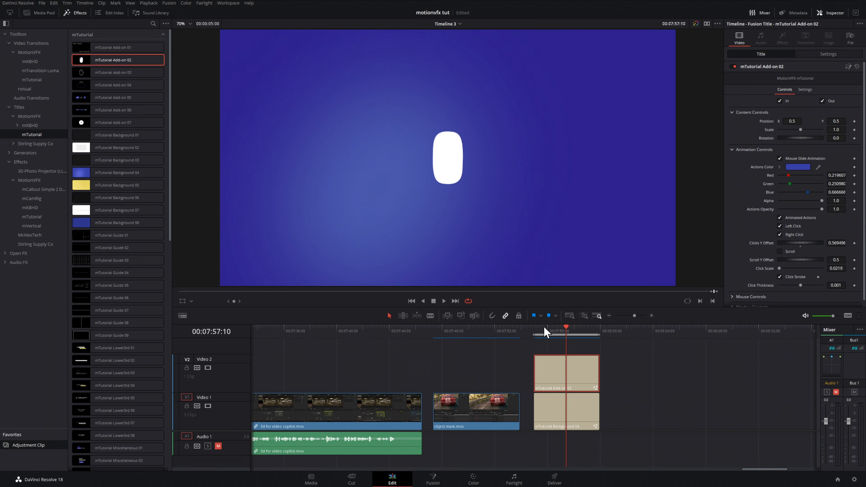
pyautogui.moveTo(566, 332)
pyautogui.mouseDown()
pyautogui.moveTo(573, 330)
pyautogui.moveTo(559, 329)
pyautogui.moveTo(580, 330)
pyautogui.mouseUp()
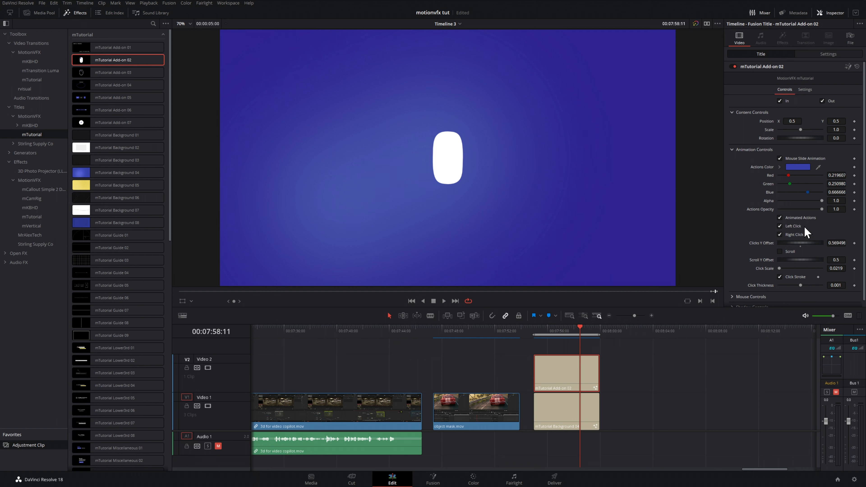
pyautogui.click(782, 234)
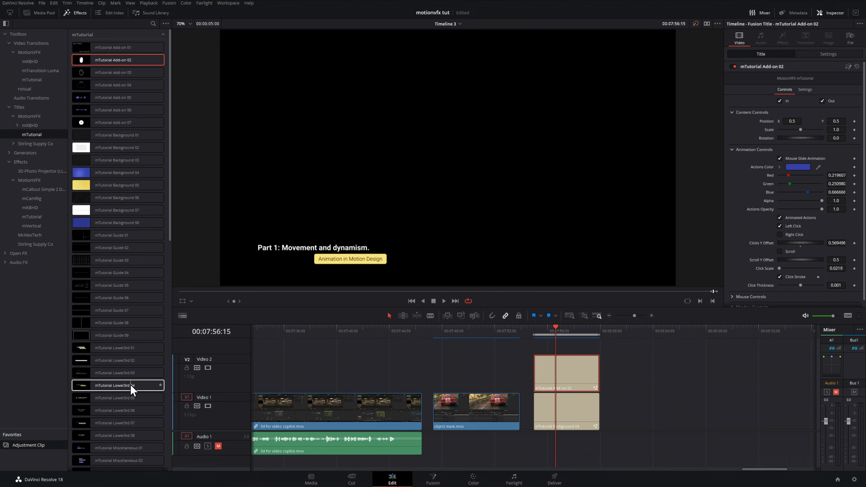
# Step: Browse the mTutorial titles from the lower thirds through the Miscellaneous and Pointer presets, previewing their animations
pyautogui.scroll(-6, 133, 389)
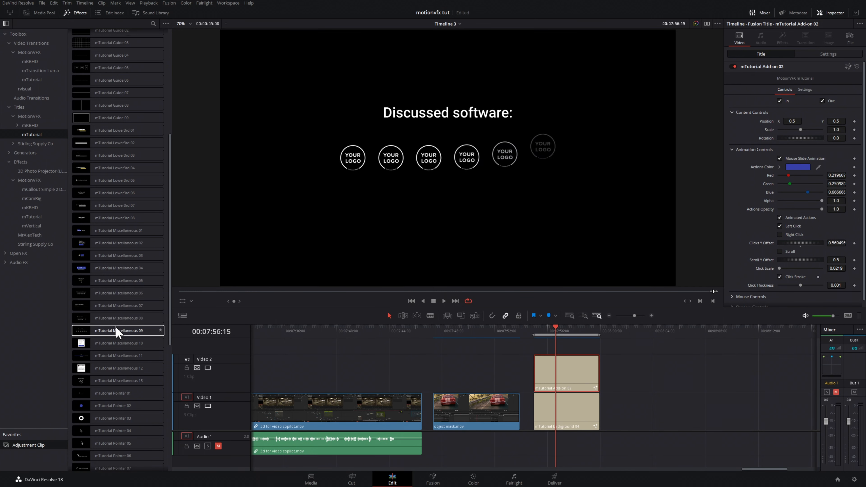
pyautogui.scroll(-5, 143, 332)
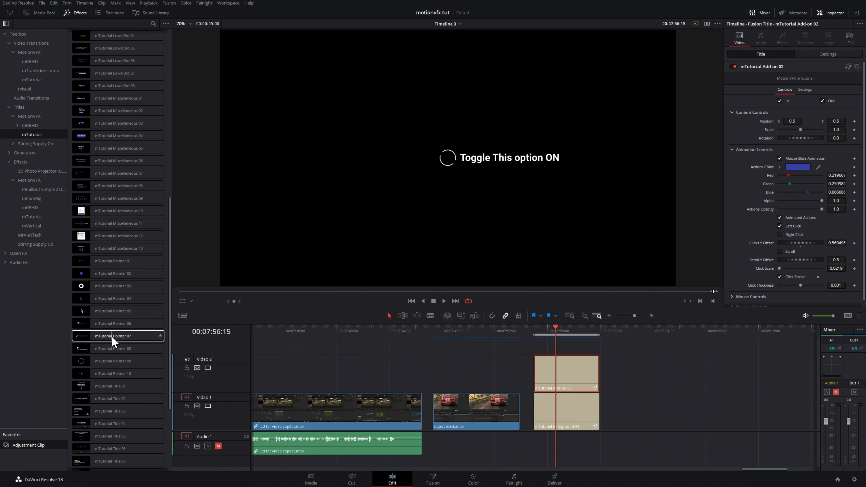
pyautogui.scroll(-5, 113, 338)
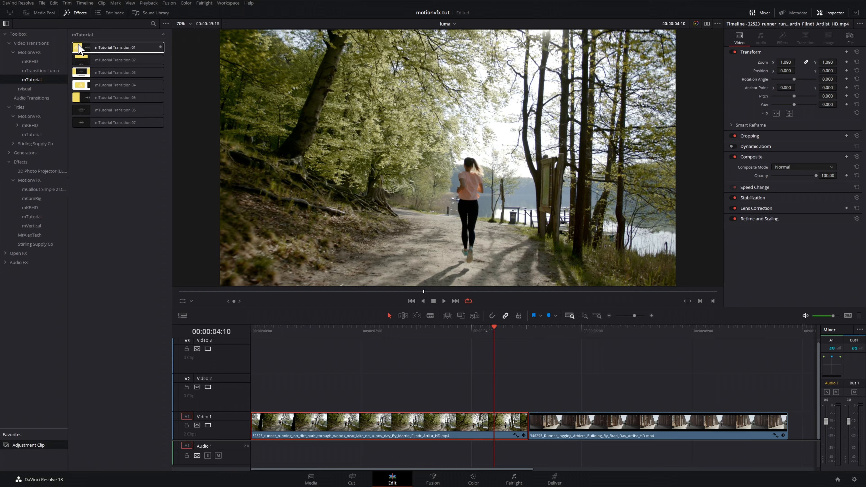
# Step: Try mTutorial Transition 01 and Transition 02 on the cut between the two runner clips, playing back each one
pyautogui.moveTo(115, 47); pyautogui.dragTo(527, 422)
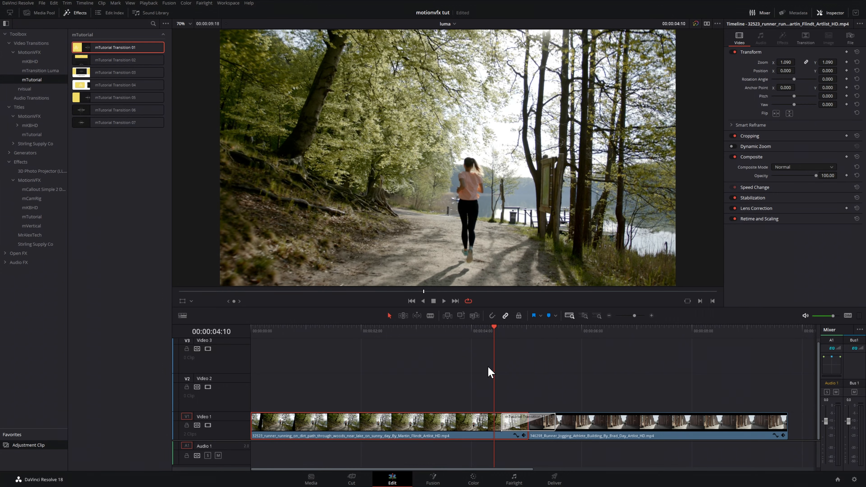
pyautogui.press('space')
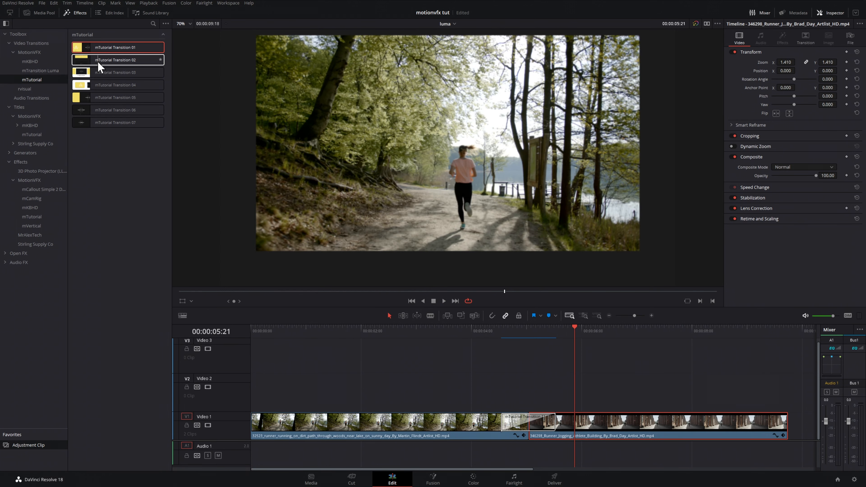
pyautogui.moveTo(98, 66); pyautogui.dragTo(518, 424)
pyautogui.click(481, 332)
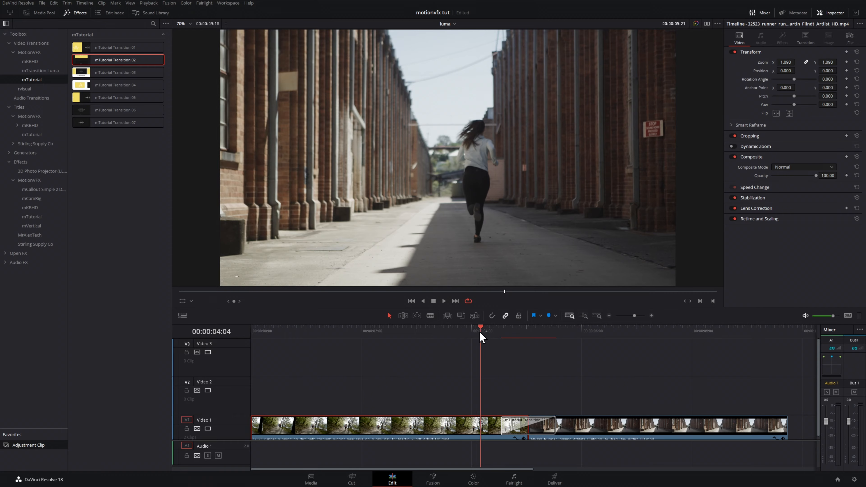
pyautogui.press('space')
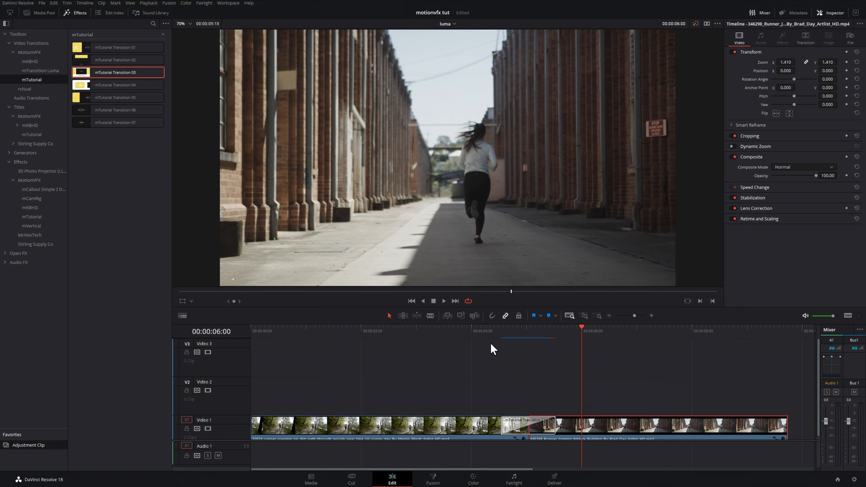
# Step: Play through mTutorial Transition 03 on the cut between the two runner clips and examine a frame within it
pyautogui.click(484, 336)
pyautogui.press('space')
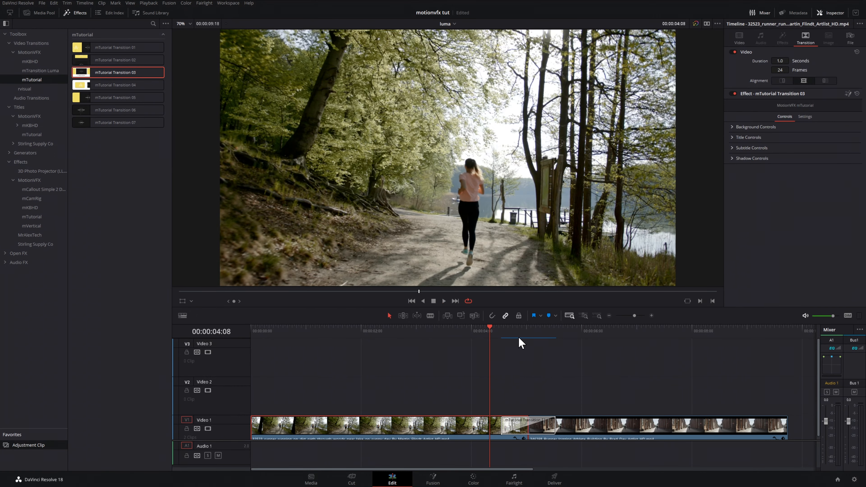
pyautogui.click(519, 331)
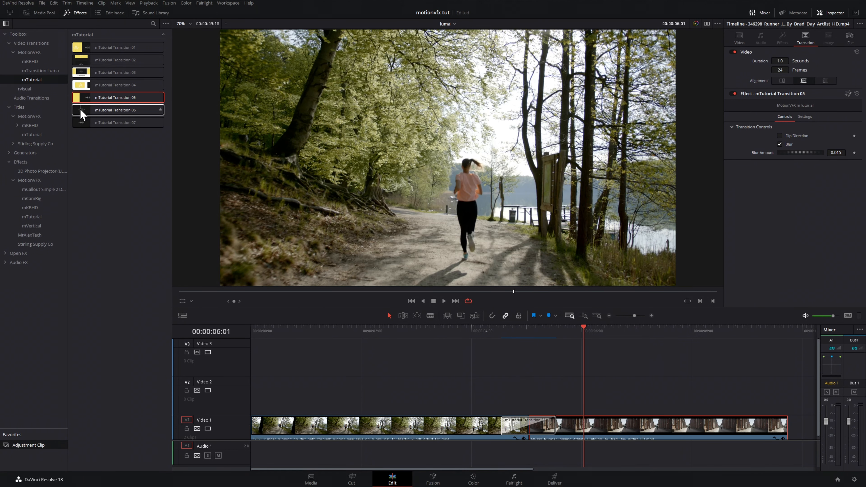
# Step: Try mTutorial Transition 06 on the cut between the runner clips and play it back
pyautogui.moveTo(81, 110); pyautogui.dragTo(513, 427)
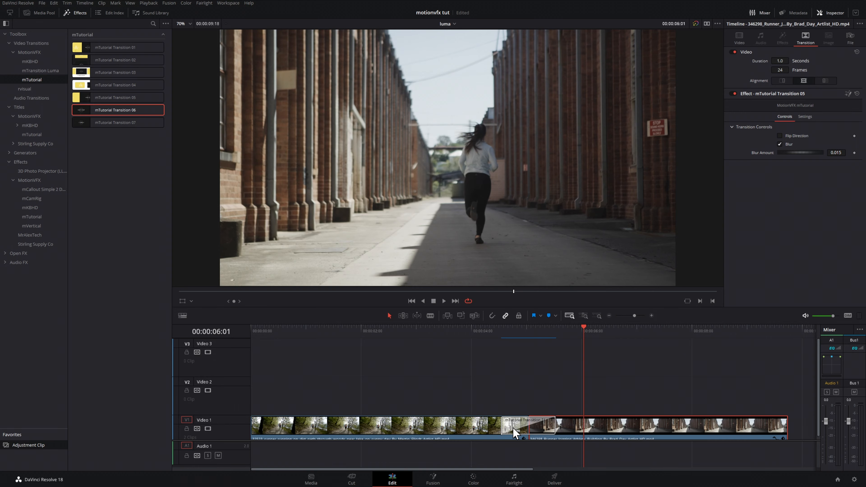
pyautogui.click(492, 343)
pyautogui.press('space')
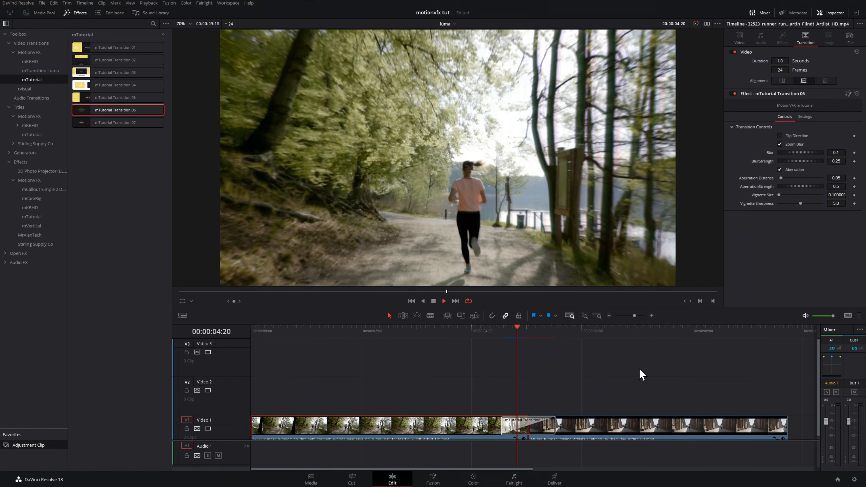
pyautogui.press('space')
# Step: Replace the transition between the runner clips with mTutorial Transition 07, play it and inspect a frame within it
pyautogui.moveTo(93, 123); pyautogui.dragTo(516, 426)
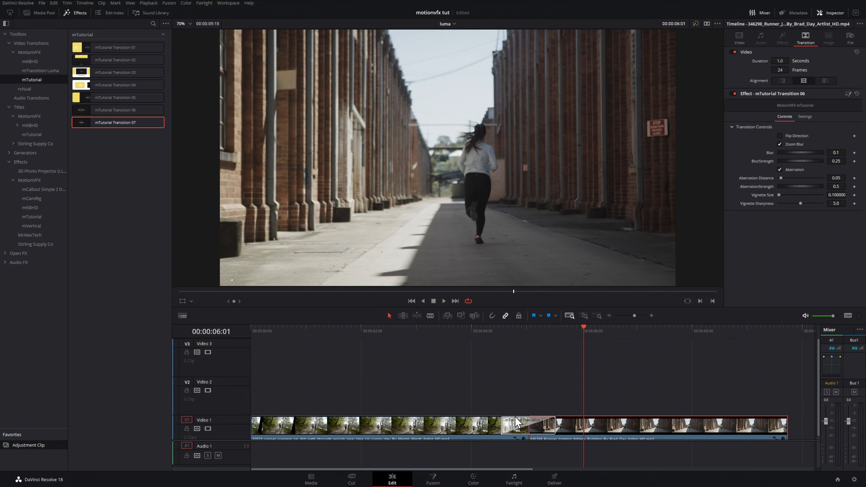
pyautogui.click(478, 333)
pyautogui.press('space')
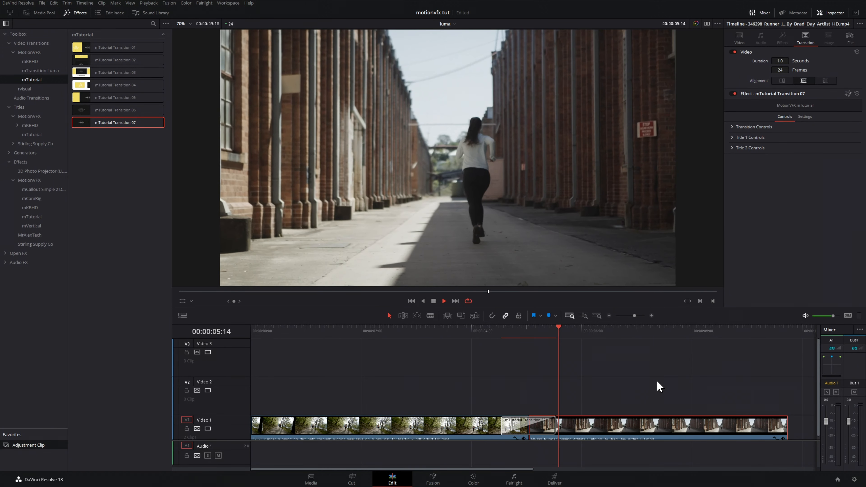
pyautogui.press('space')
pyautogui.click(508, 334)
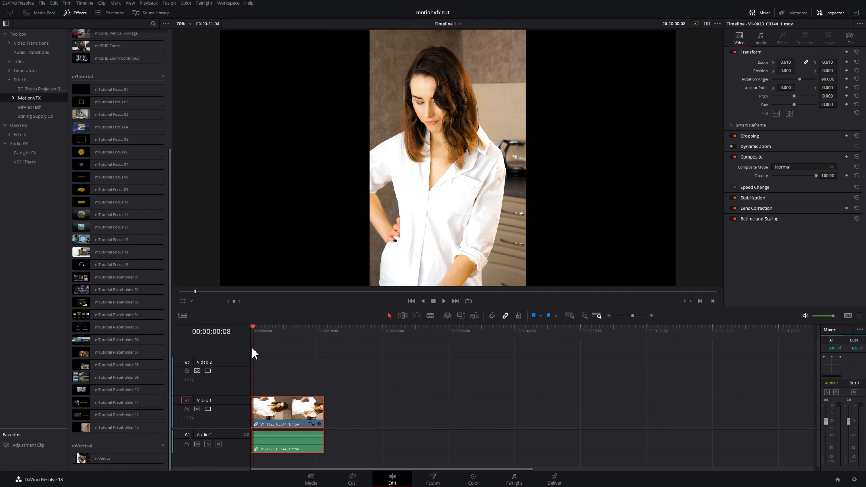
# Step: Apply the mVertical effect to V1-0023_C0344_1.mov and set its mode to Copy after trying Mirror
pyautogui.moveTo(129, 458); pyautogui.dragTo(280, 411)
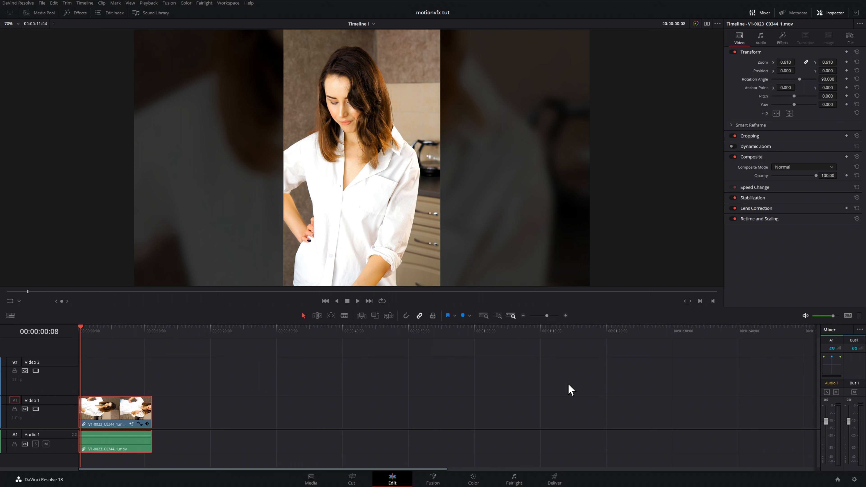
pyautogui.click(786, 42)
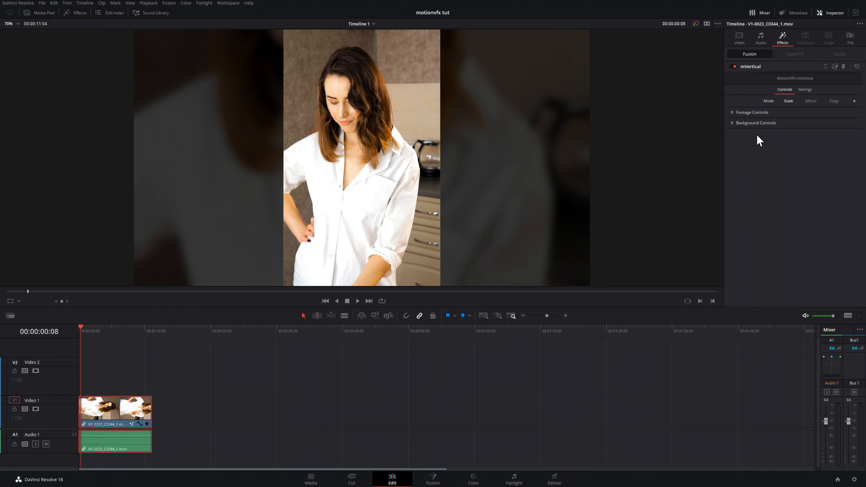
pyautogui.click(731, 113)
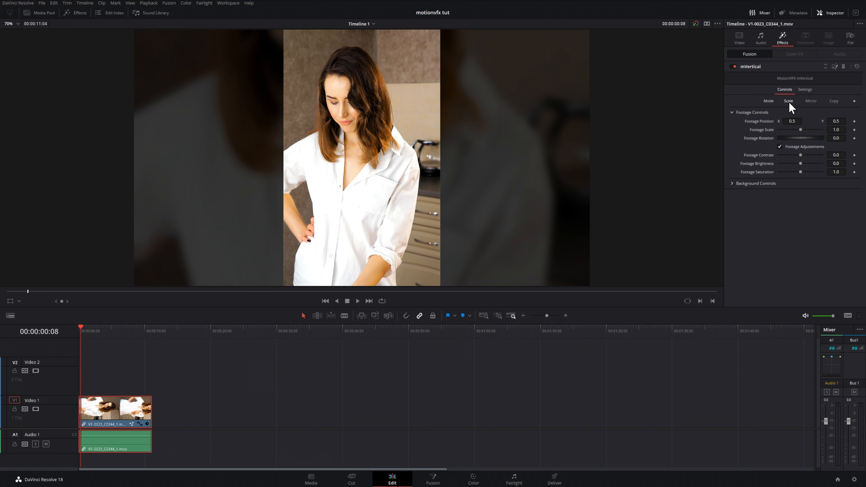
pyautogui.click(810, 101)
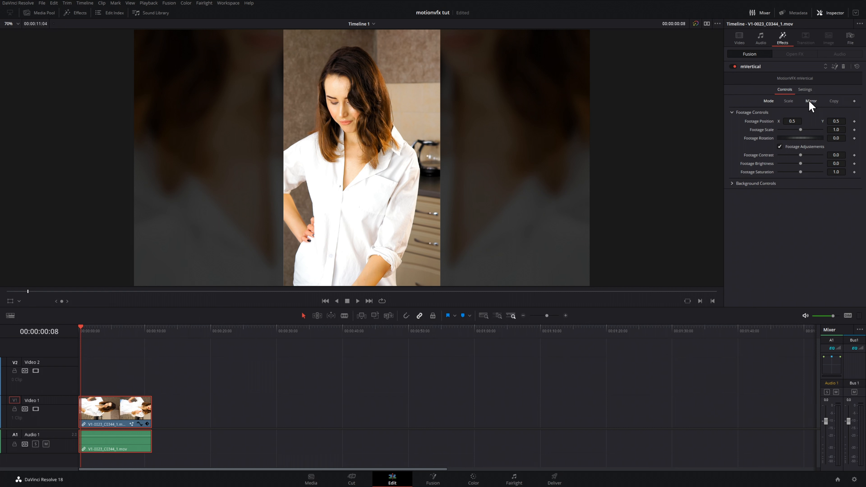
pyautogui.click(834, 102)
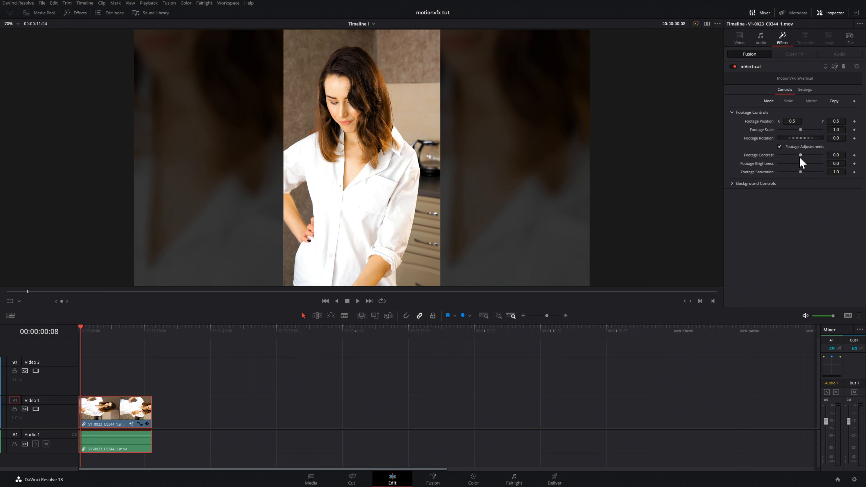
# Step: Try a footage brightness of 0.1 and a footage saturation of 1.32 in mVertical, and reset both to default
pyautogui.moveTo(799, 162); pyautogui.dragTo(802, 171)
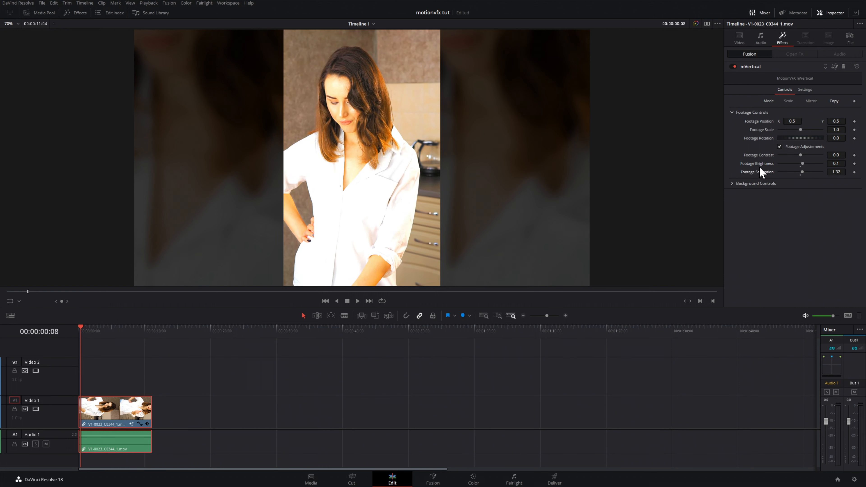
pyautogui.doubleClick(752, 165)
pyautogui.doubleClick(747, 173)
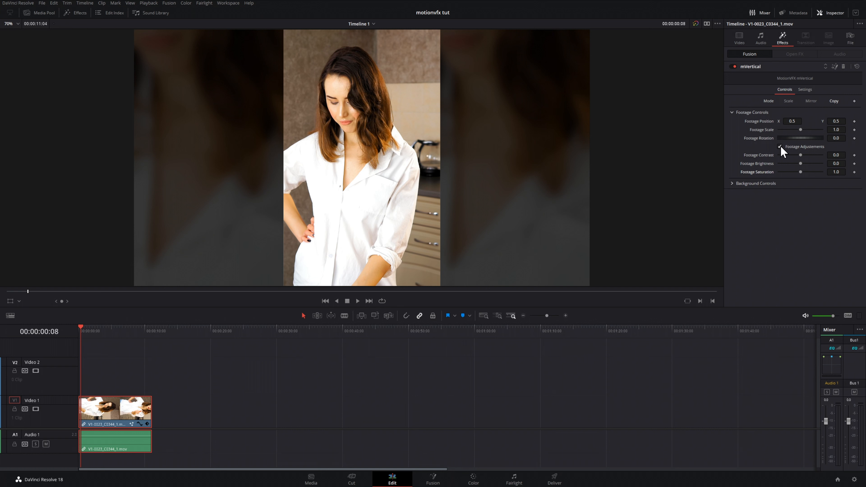
# Step: Turn off mVertical's Footage Adjustments and expand its background controls
pyautogui.moveTo(795, 153); pyautogui.dragTo(798, 155)
pyautogui.click(762, 184)
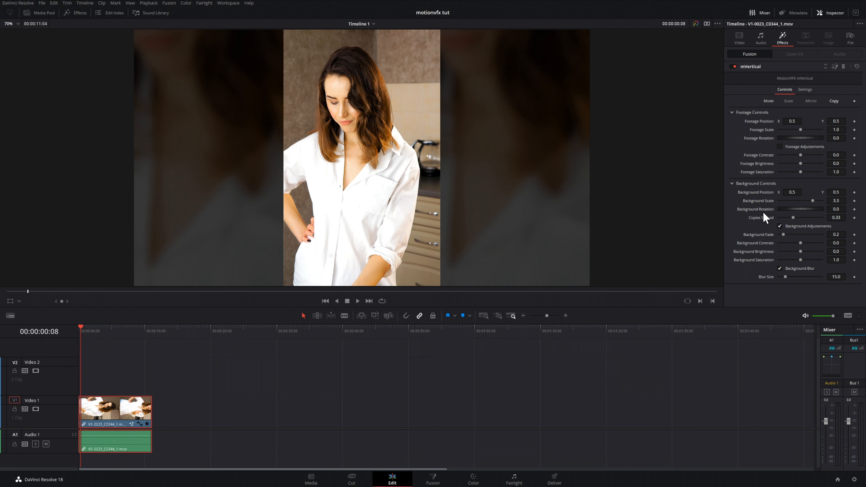
# Step: Try changing Copies Spread with mVertical in Scale mode, and reset it to default
pyautogui.click(787, 101)
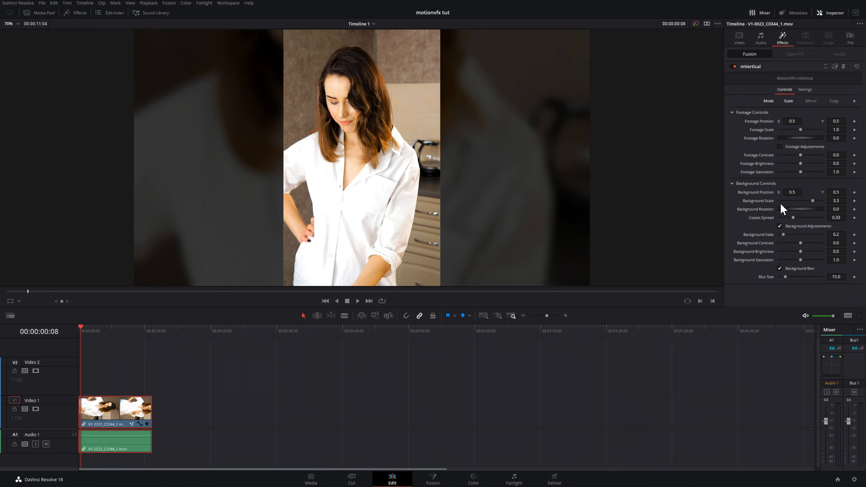
pyautogui.moveTo(793, 218); pyautogui.dragTo(796, 218)
pyautogui.doubleClick(760, 219)
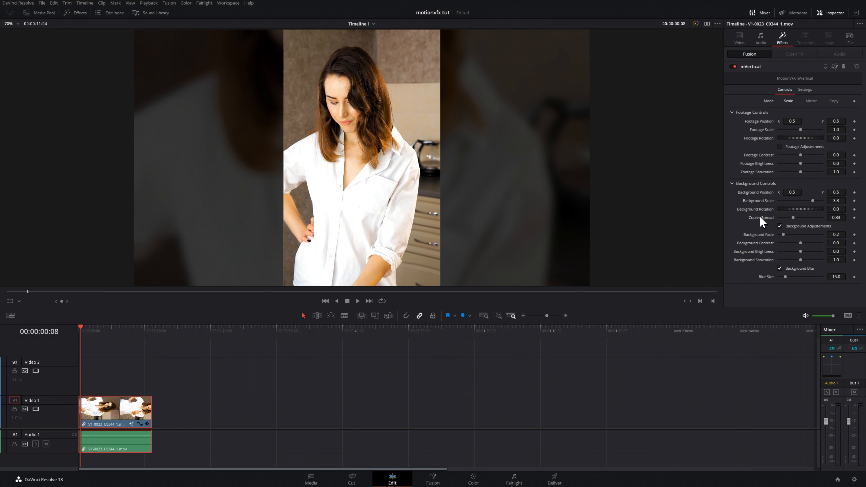
# Step: Try a Copies Spread of 0.441 in Mirror mode, and return to Copy mode with a spread of 0.346
pyautogui.click(810, 101)
pyautogui.moveTo(793, 217); pyautogui.dragTo(763, 213)
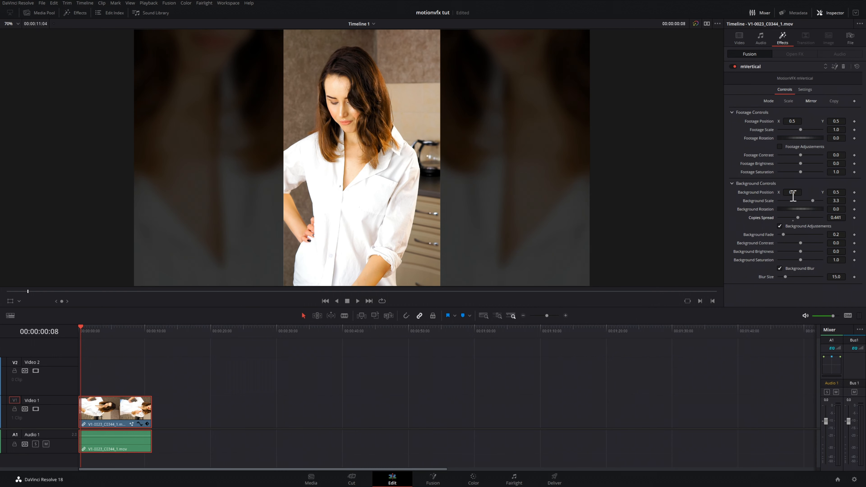
pyautogui.click(834, 102)
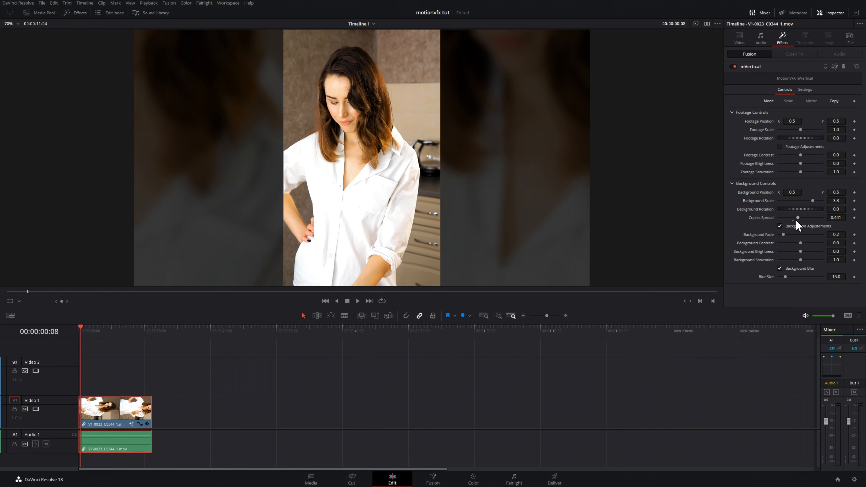
pyautogui.moveTo(797, 218); pyautogui.dragTo(794, 220)
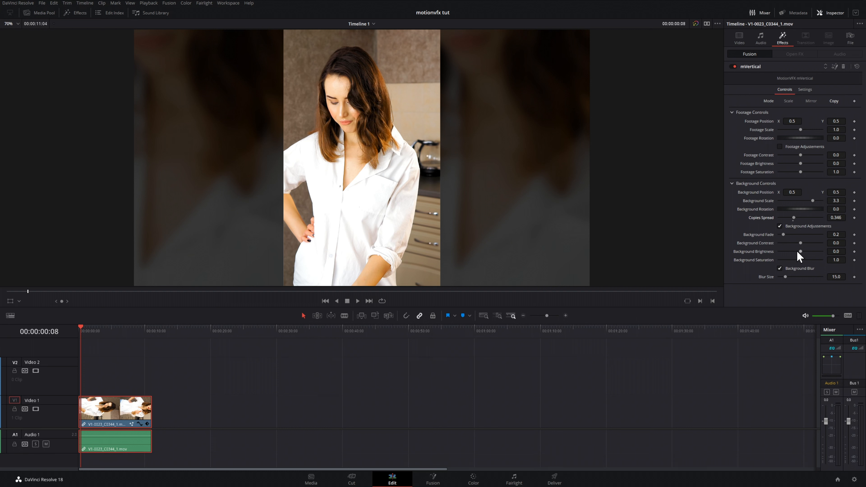
# Step: Set the background saturation to 0.78 and background fade to 0.38 after trying and resetting a brightness of -0.08
pyautogui.moveTo(800, 250); pyautogui.dragTo(798, 251)
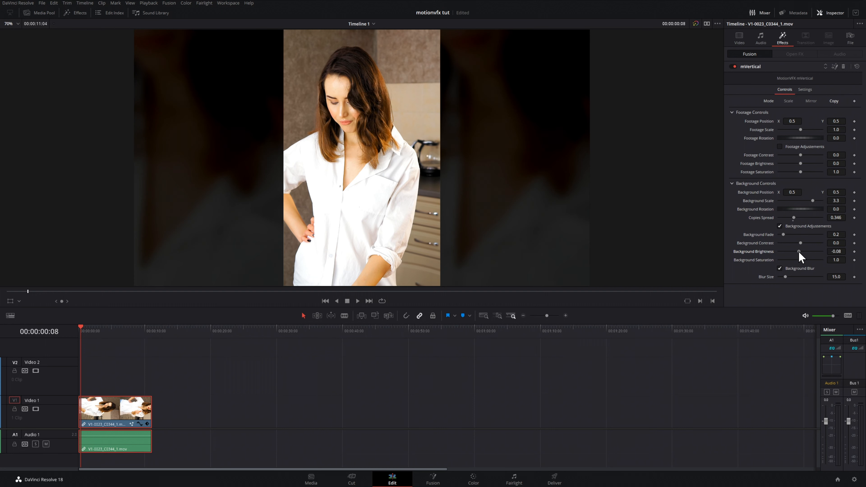
pyautogui.doubleClick(767, 253)
pyautogui.moveTo(801, 259); pyautogui.dragTo(799, 259)
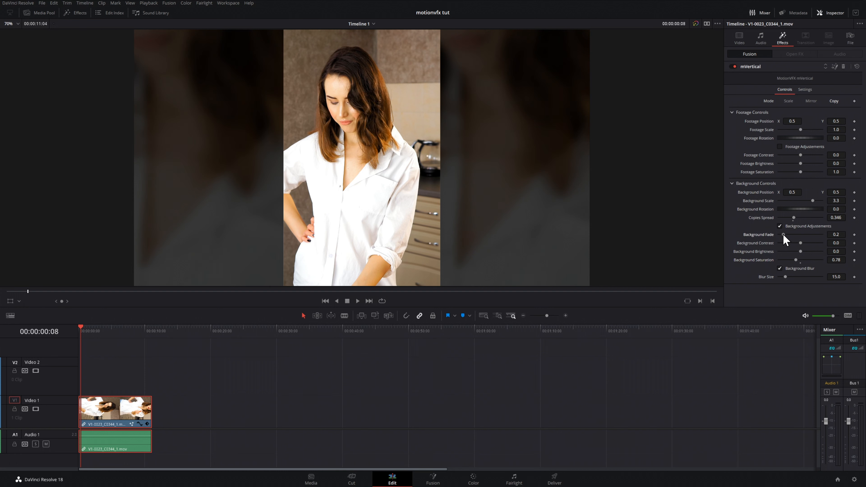
pyautogui.moveTo(783, 234); pyautogui.dragTo(786, 233)
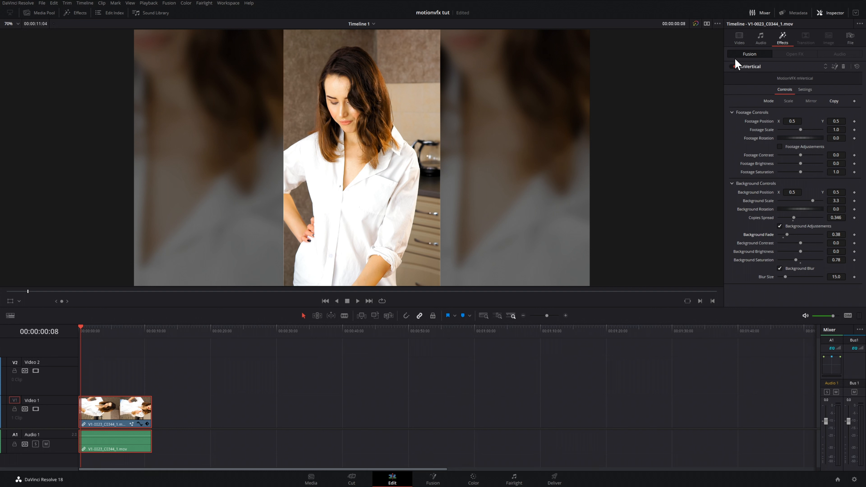
# Step: Toggle the mVertical effect off and on again to compare the clip with and without it
pyautogui.click(732, 66)
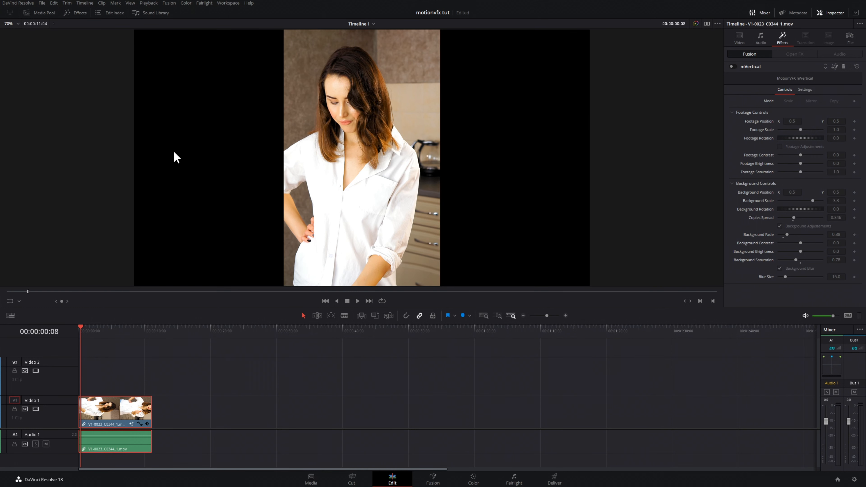
pyautogui.click(731, 66)
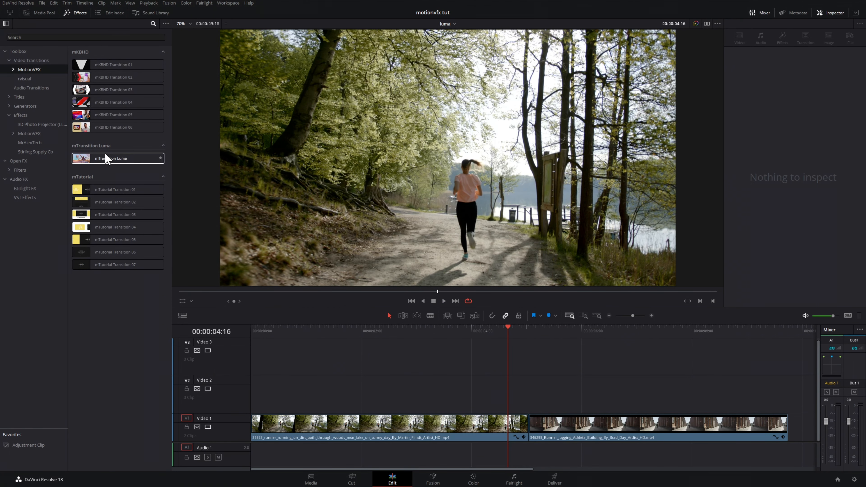
# Step: Add the mTransition Luma transition at the cut between the two runner clips and set its Mode to Shadows
pyautogui.moveTo(106, 158); pyautogui.dragTo(528, 424)
pyautogui.moveTo(541, 330); pyautogui.dragTo(524, 338)
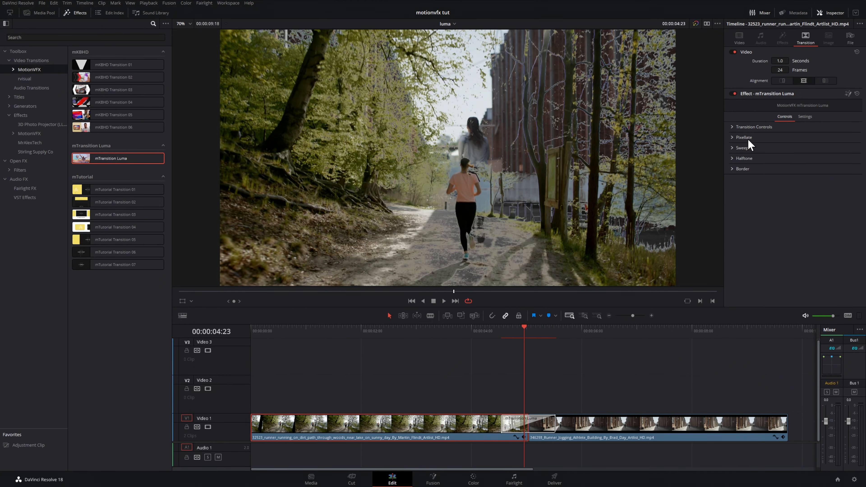
pyautogui.click(732, 127)
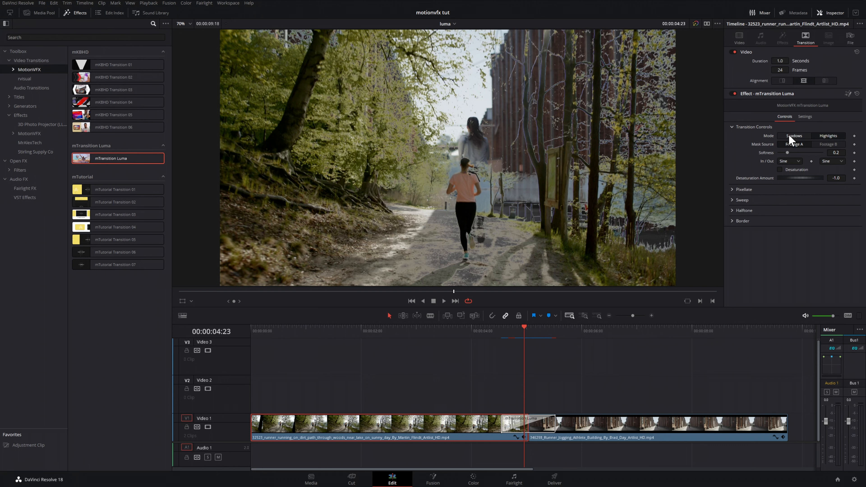
pyautogui.click(790, 137)
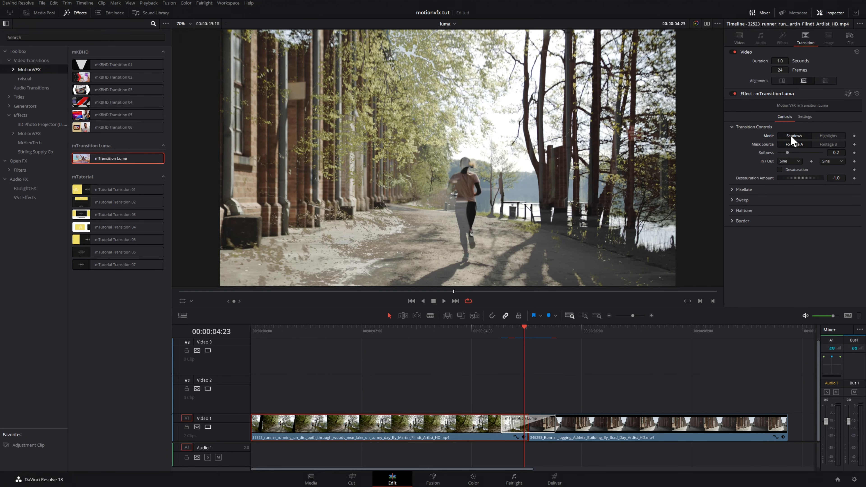
# Step: Play and scrub through the luma transition to preview Shadows mode
pyautogui.click(504, 330)
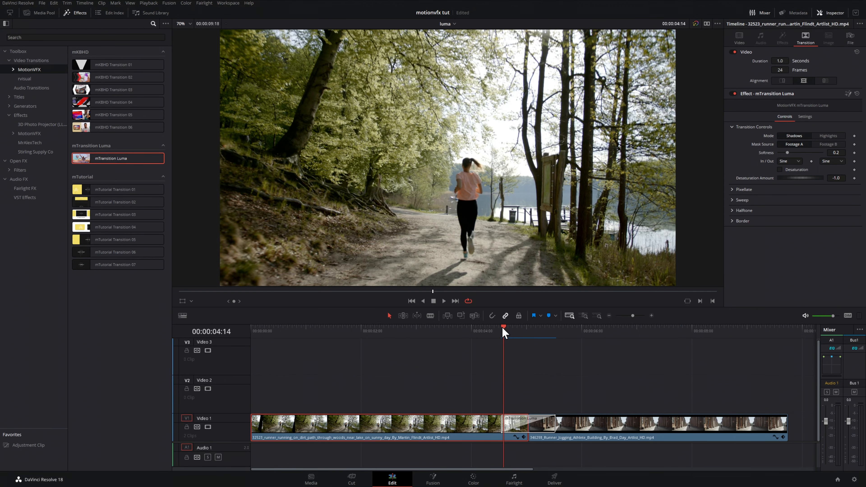
pyautogui.moveTo(504, 328); pyautogui.dragTo(488, 333)
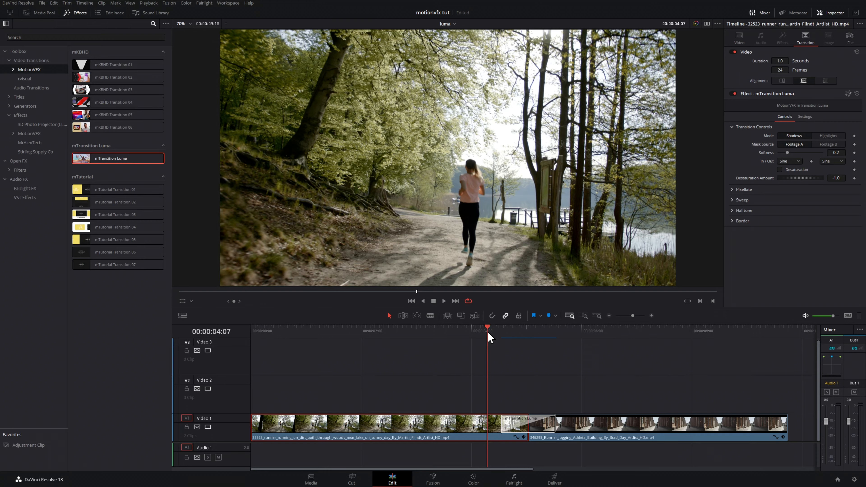
pyautogui.press('space')
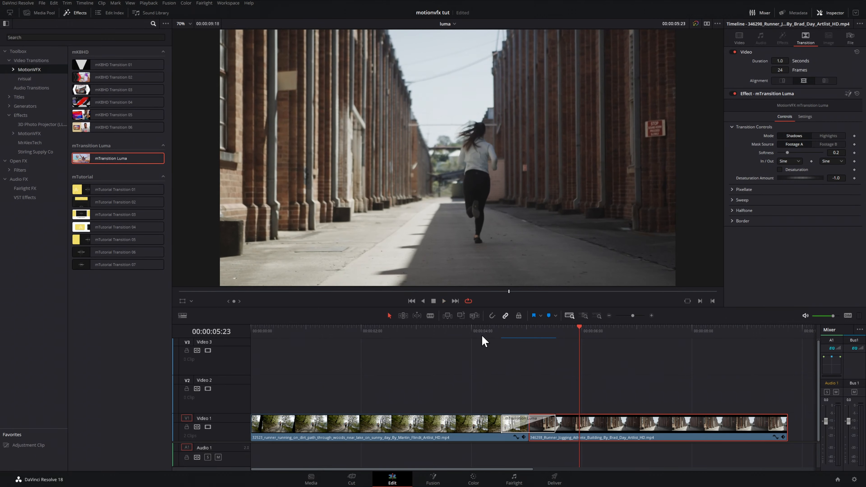
pyautogui.moveTo(482, 335); pyautogui.dragTo(556, 345)
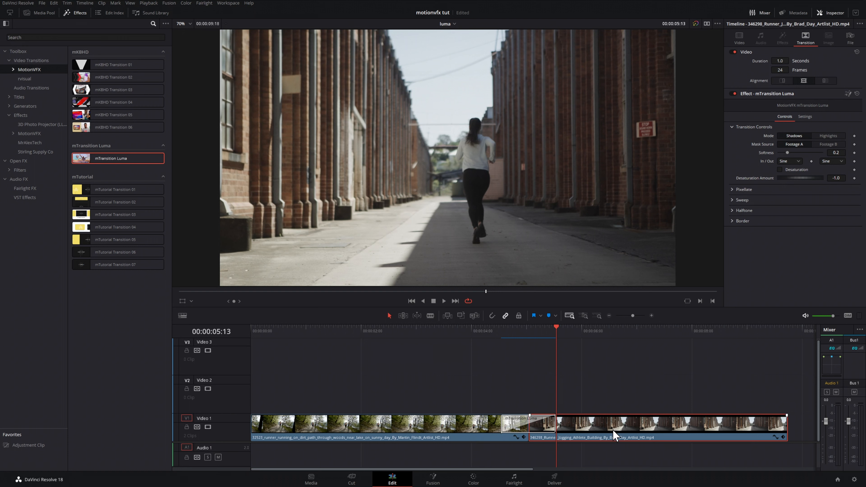
# Step: Set the luma transition's Mask Source to Footage B and Softness to 0.354, keeping its In easing at Sine
pyautogui.click(829, 144)
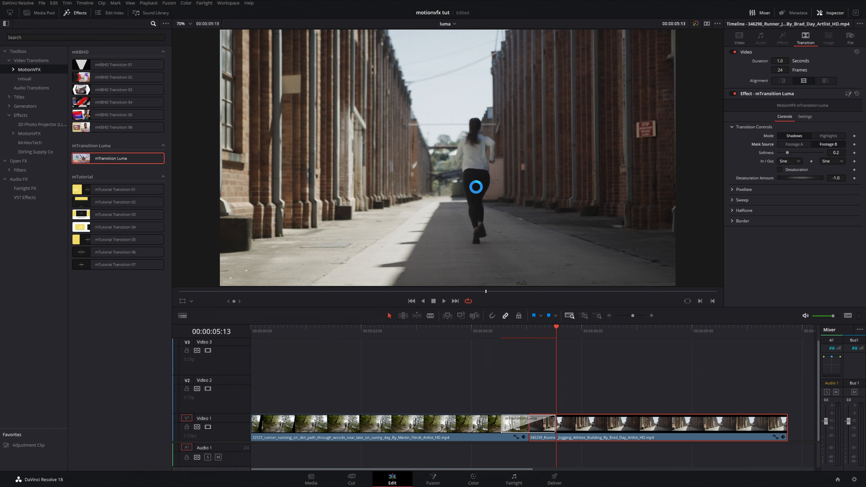
pyautogui.moveTo(474, 330); pyautogui.dragTo(541, 334)
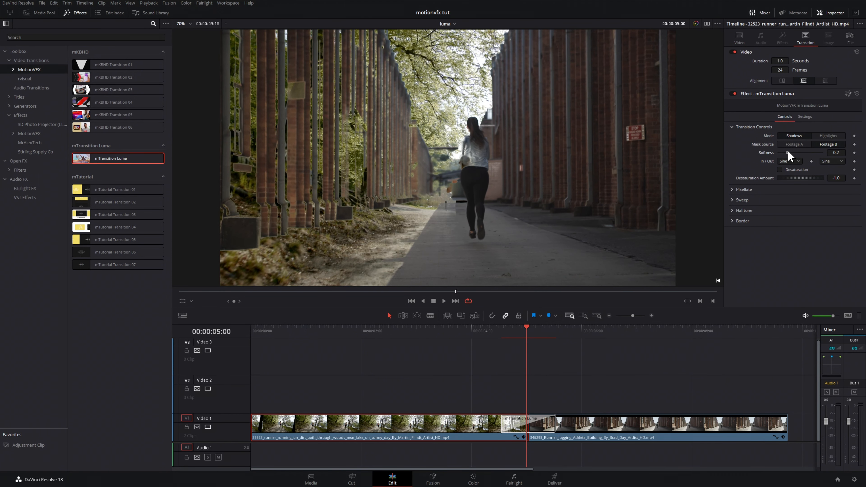
pyautogui.moveTo(787, 151); pyautogui.dragTo(794, 151)
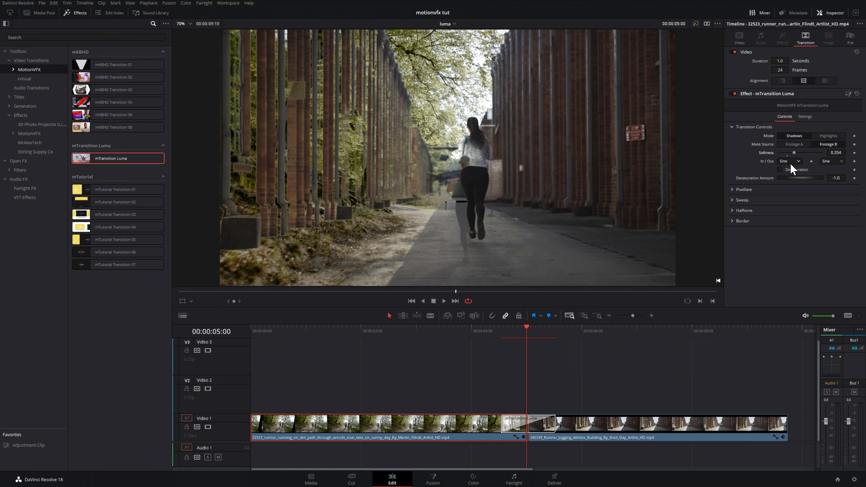
pyautogui.click(790, 163)
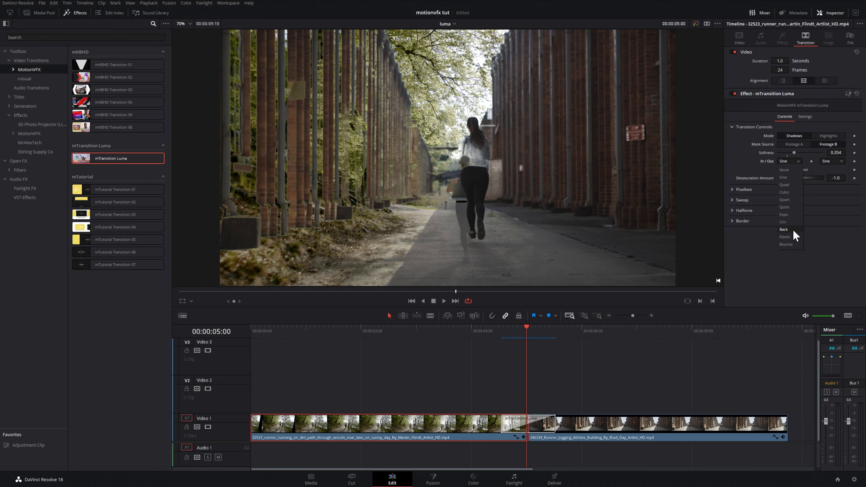
pyautogui.click(799, 179)
# Step: Turn on Desaturation for the luma transition, set the Desaturation Amount to -0.188 and preview it
pyautogui.click(779, 169)
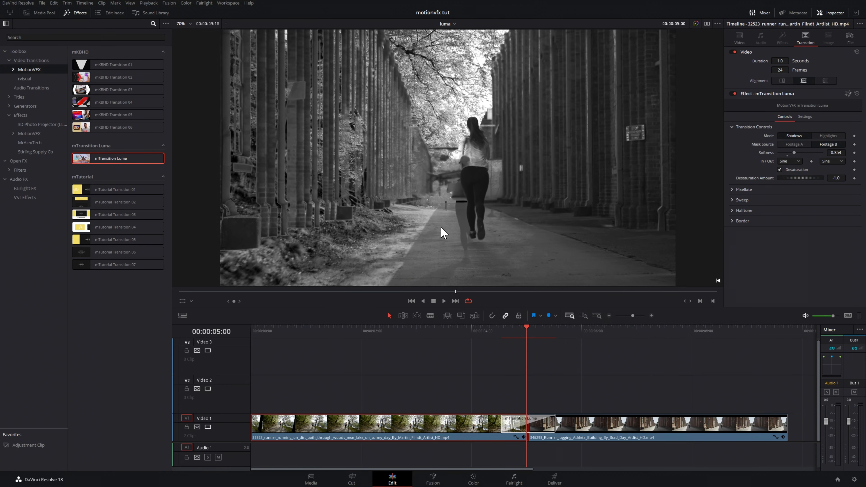
pyautogui.moveTo(464, 336); pyautogui.dragTo(527, 335)
pyautogui.moveTo(793, 178); pyautogui.dragTo(801, 178)
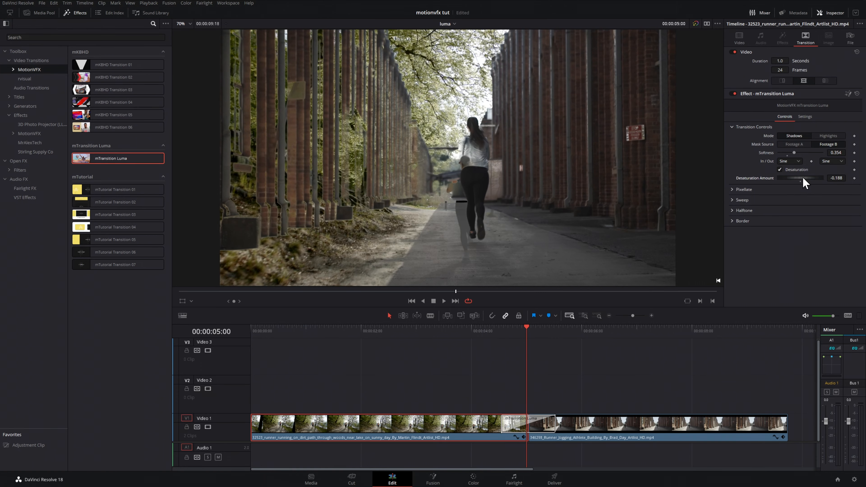
pyautogui.moveTo(472, 330); pyautogui.dragTo(586, 340)
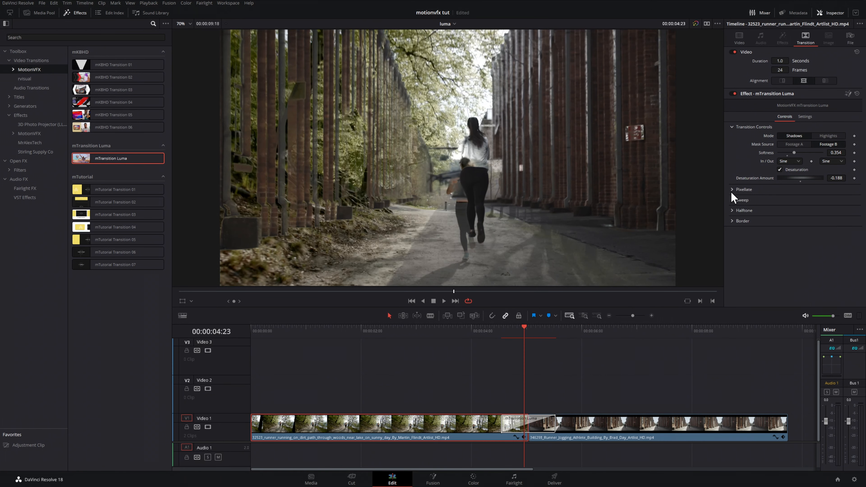
# Step: Turn on the transition's Pixelate option with a Pixel Frequency of 107.2 and a Hexagon cell shape
pyautogui.click(731, 190)
pyautogui.click(781, 199)
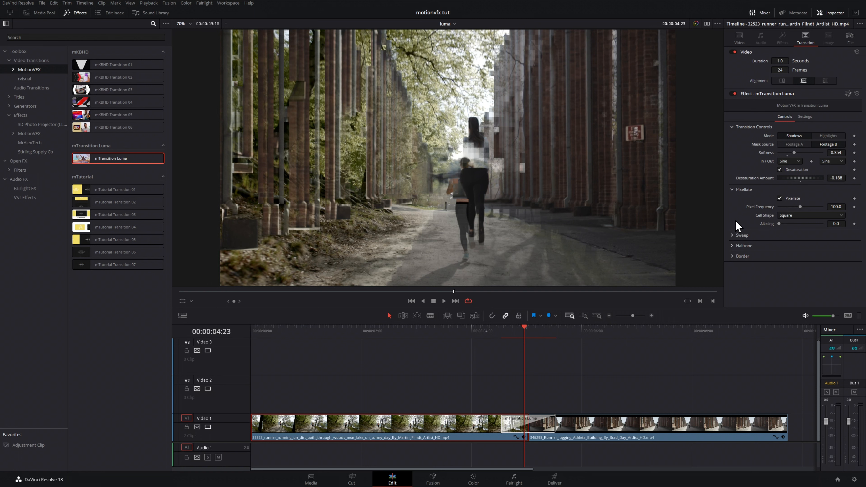
pyautogui.moveTo(799, 206); pyautogui.dragTo(802, 207)
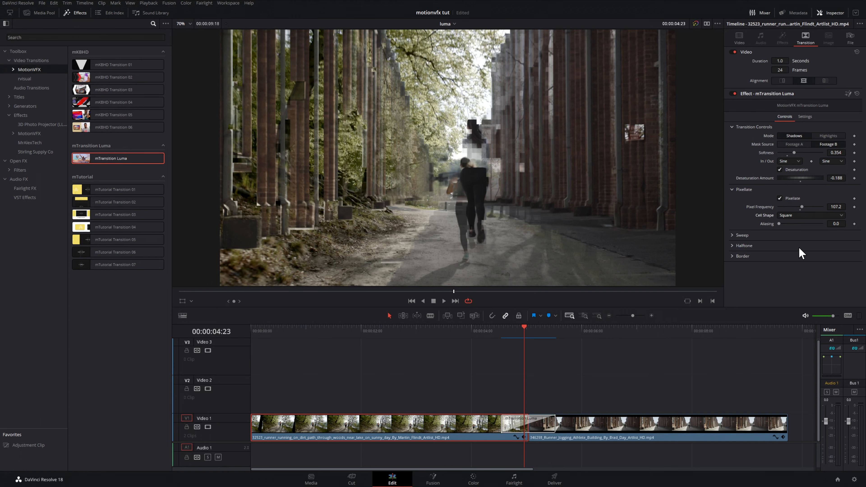
pyautogui.click(797, 214)
pyautogui.click(786, 228)
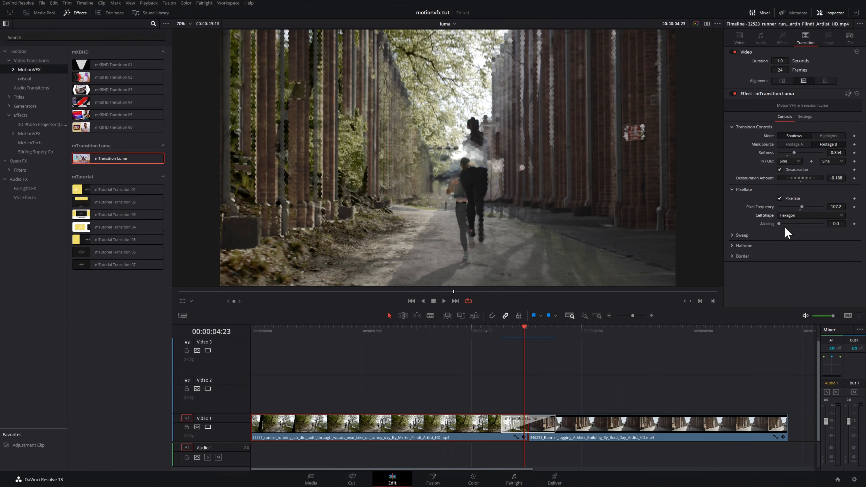
# Step: Turn off Pixelate, then try the Sweep option on the transition and switch it off again
pyautogui.click(732, 235)
pyautogui.click(779, 198)
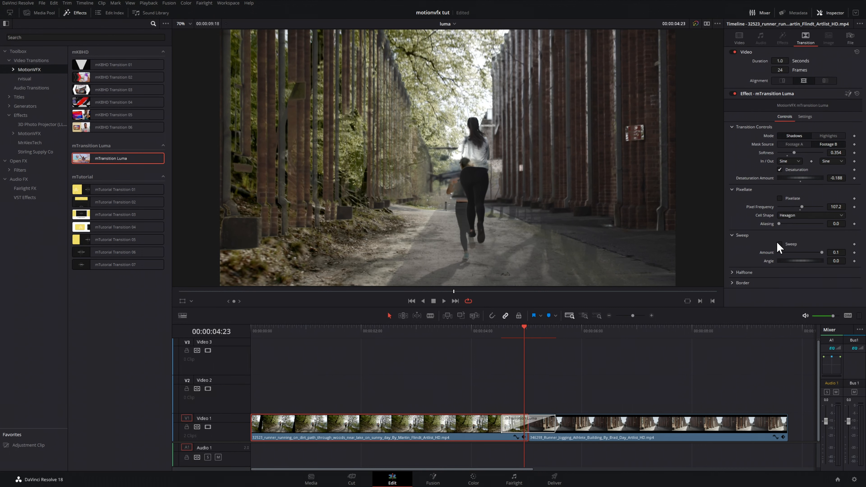
pyautogui.moveTo(507, 330); pyautogui.dragTo(522, 332)
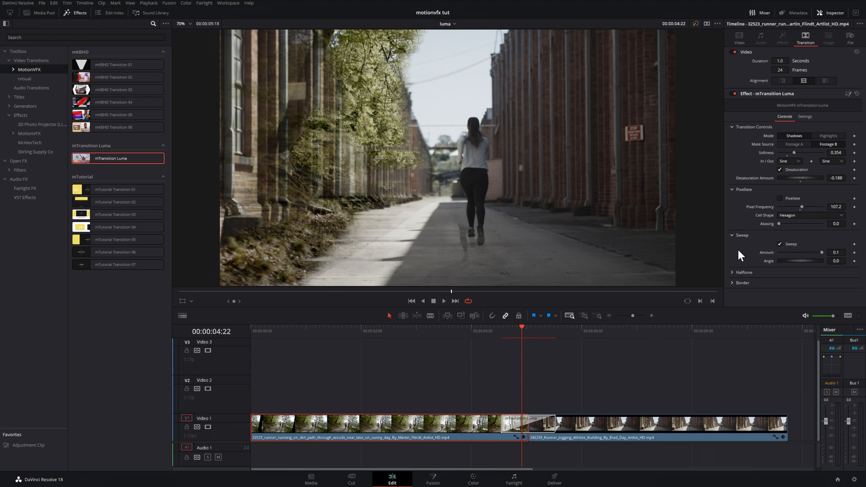
pyautogui.click(780, 244)
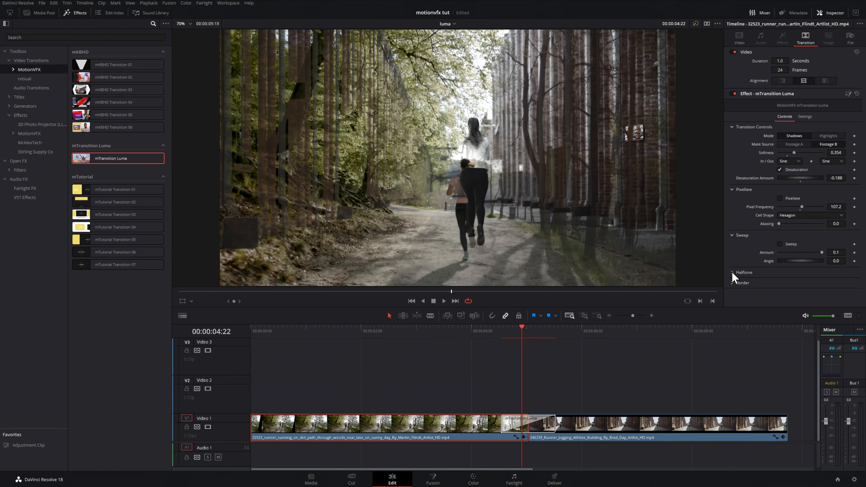
# Step: Turn on the transition's Halftone option, set its Size to 0.2 and adjust its Radius
pyautogui.click(732, 272)
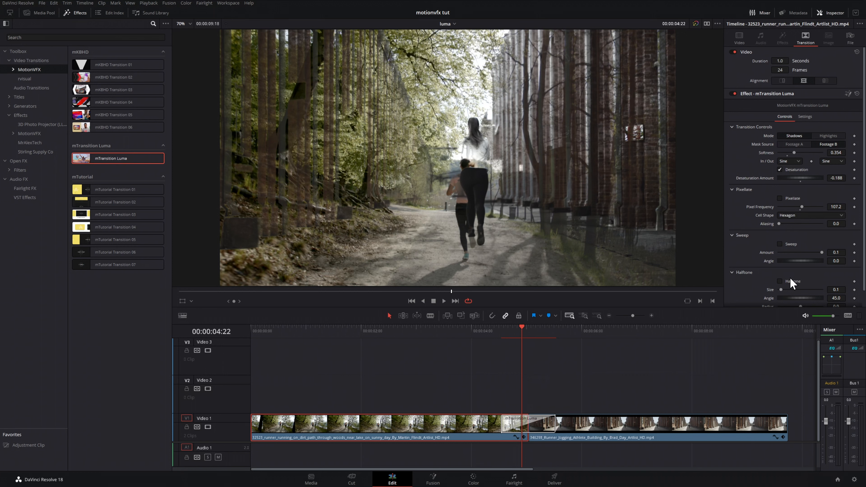
pyautogui.click(780, 281)
pyautogui.click(530, 329)
pyautogui.scroll(4, 324, 232)
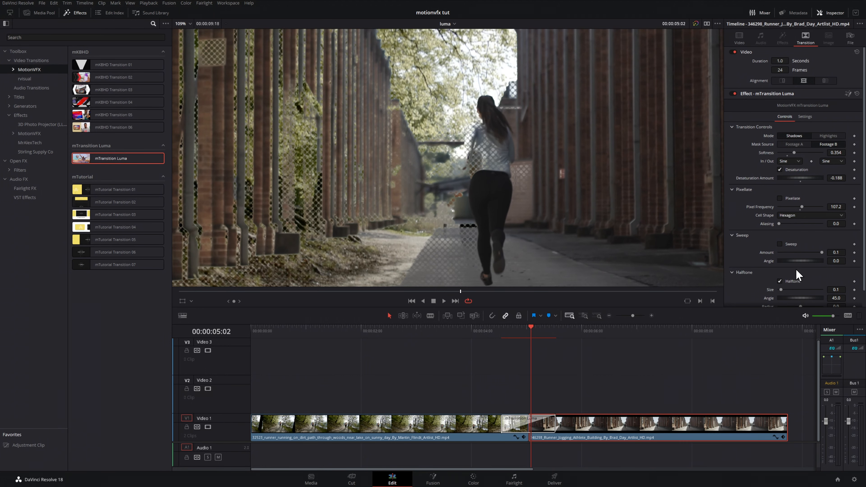
pyautogui.scroll(-1, 808, 284)
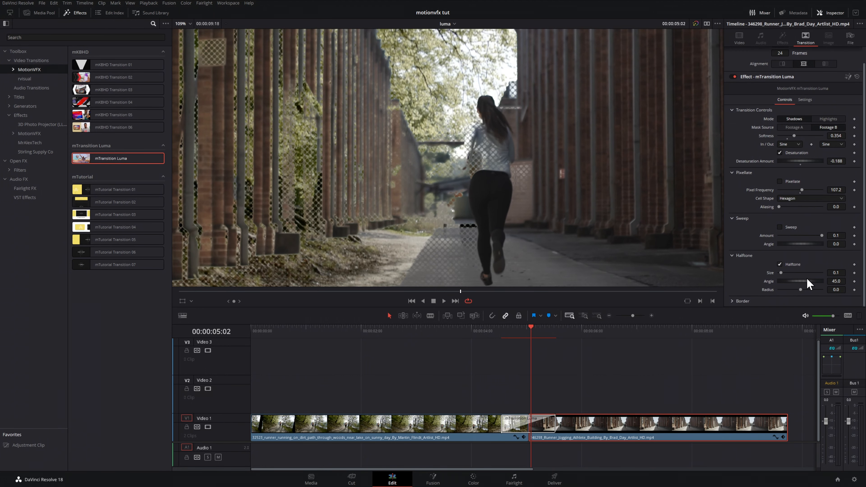
pyautogui.click(782, 273)
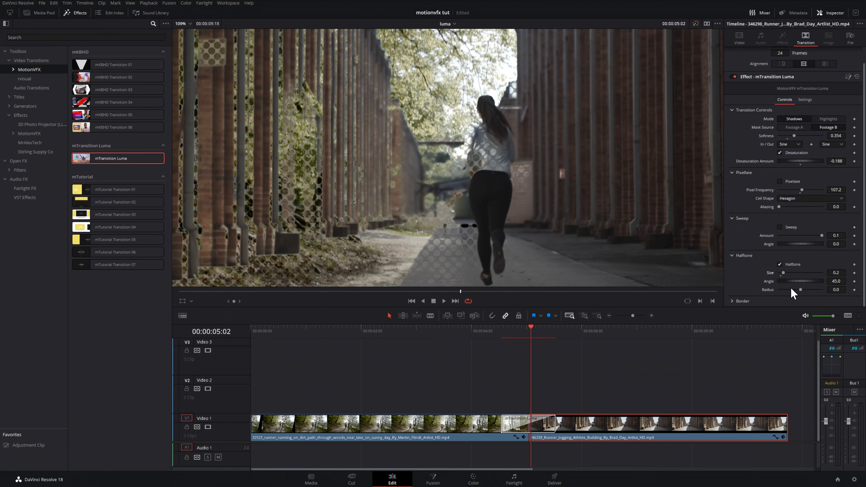
pyautogui.moveTo(799, 292); pyautogui.dragTo(787, 281)
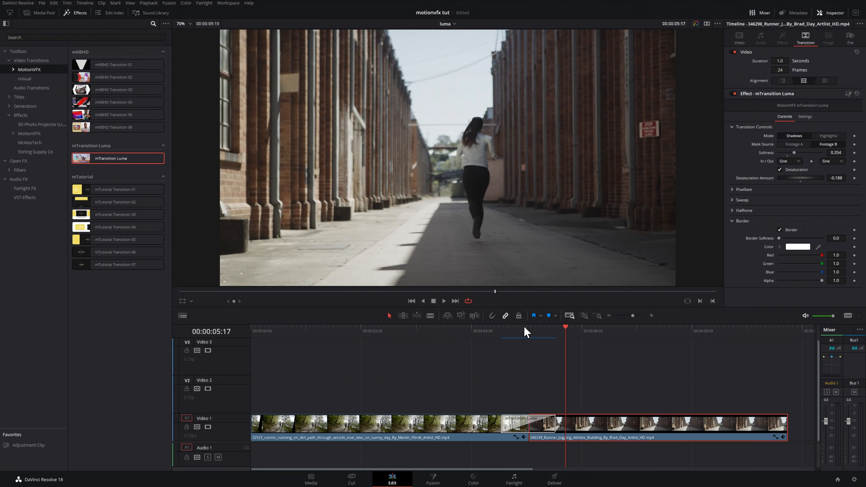
# Step: Change the transition's border color to yellow (#e8ff18) and increase the Border Softness
pyautogui.click(523, 331)
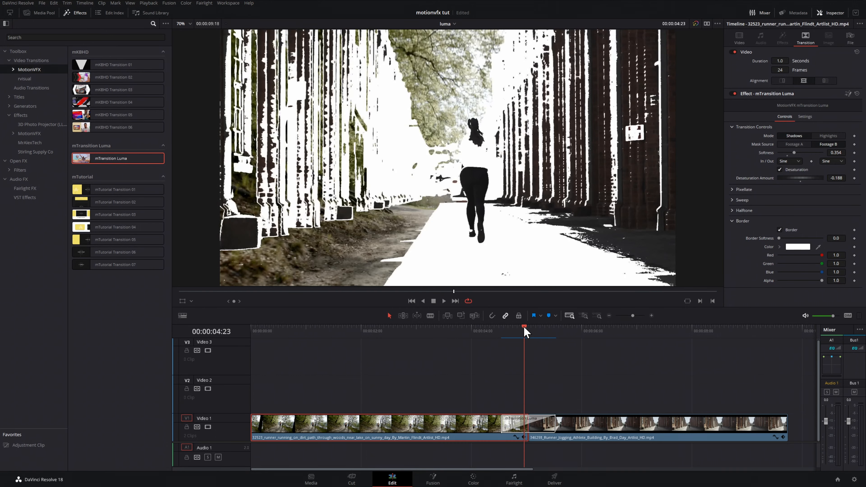
pyautogui.click(794, 247)
pyautogui.moveTo(475, 221); pyautogui.dragTo(489, 189)
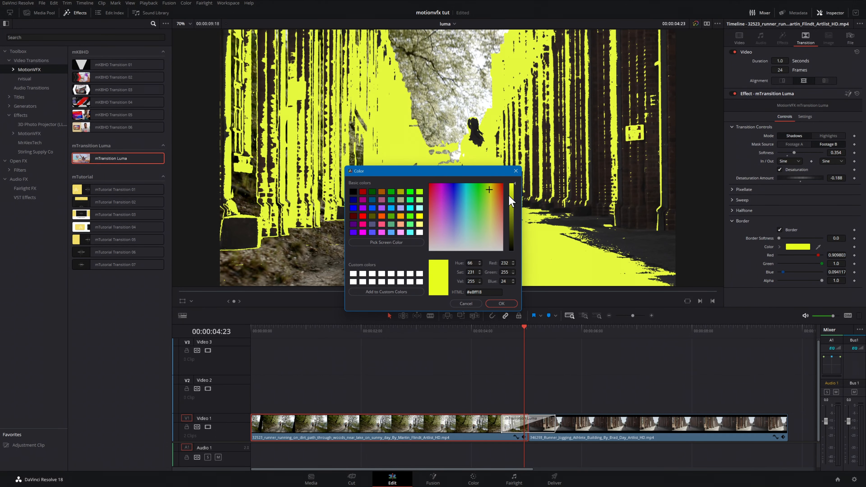
pyautogui.click(501, 303)
pyautogui.click(533, 329)
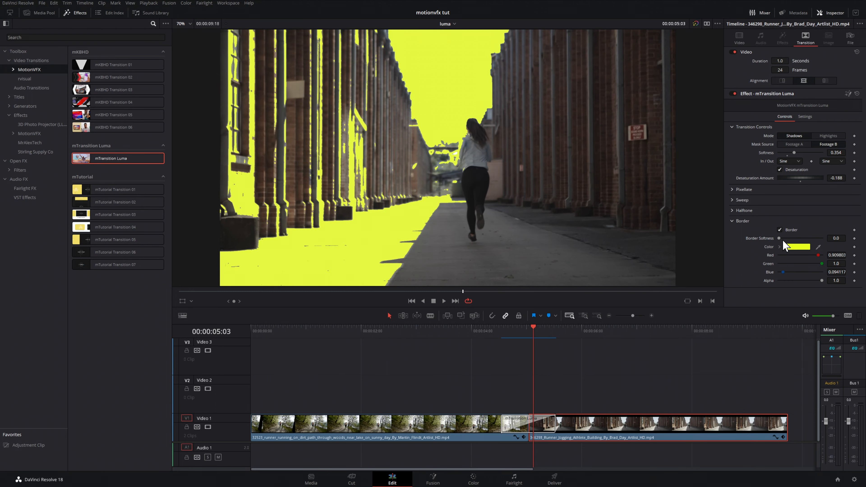
pyautogui.moveTo(778, 237); pyautogui.dragTo(790, 239)
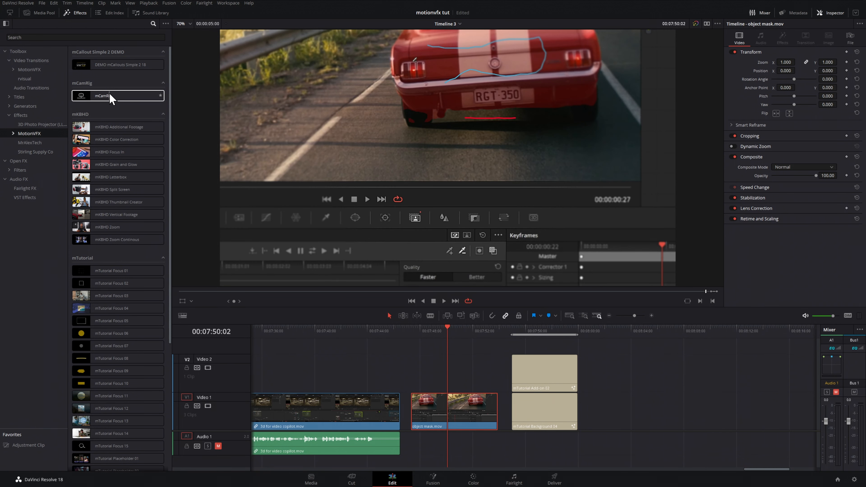
# Step: Apply the mCamRig effect to the object mask.mov clip and expand its Camera Controls and Effect Controls
pyautogui.moveTo(111, 97); pyautogui.dragTo(441, 385)
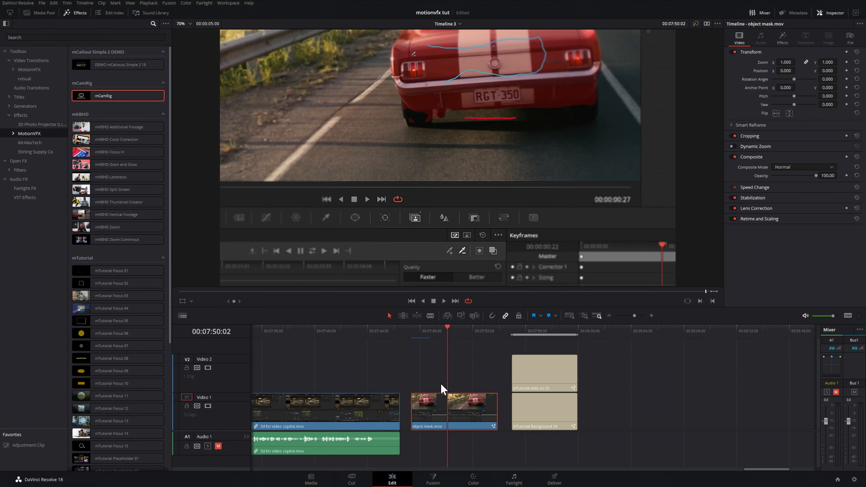
pyautogui.click(418, 336)
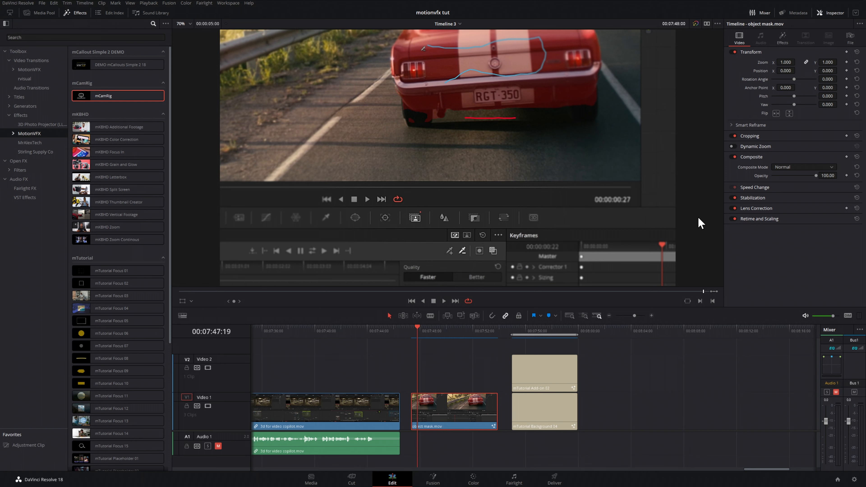
pyautogui.click(782, 41)
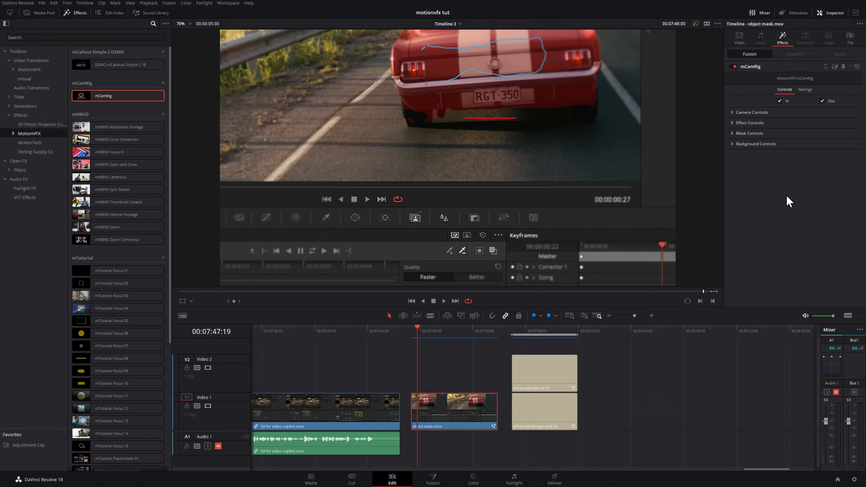
pyautogui.click(732, 122)
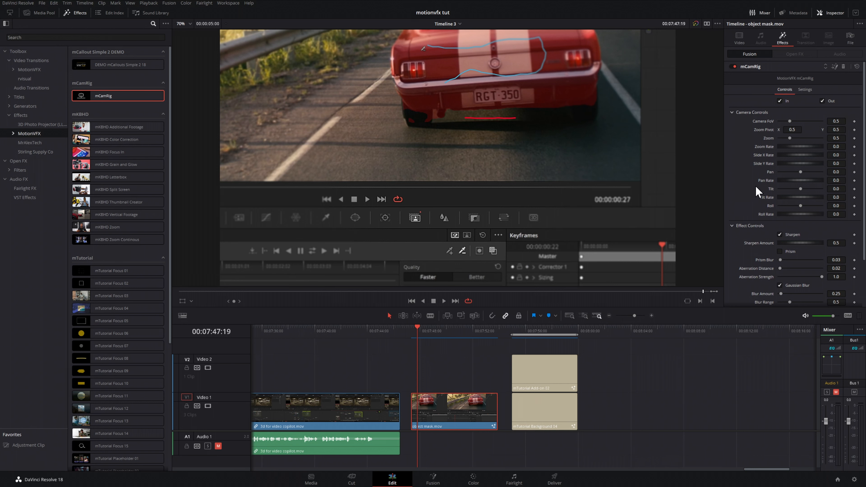
# Step: Set the camera Pan to -28 and Tilt to 26, try a Roll of 3 and reset it, and lower Zoom to 0
pyautogui.moveTo(797, 173); pyautogui.dragTo(804, 189)
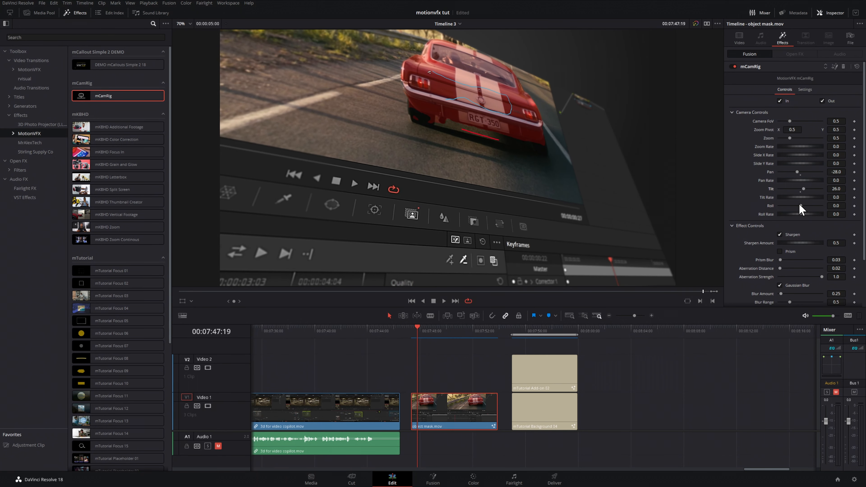
pyautogui.moveTo(799, 205); pyautogui.dragTo(801, 204)
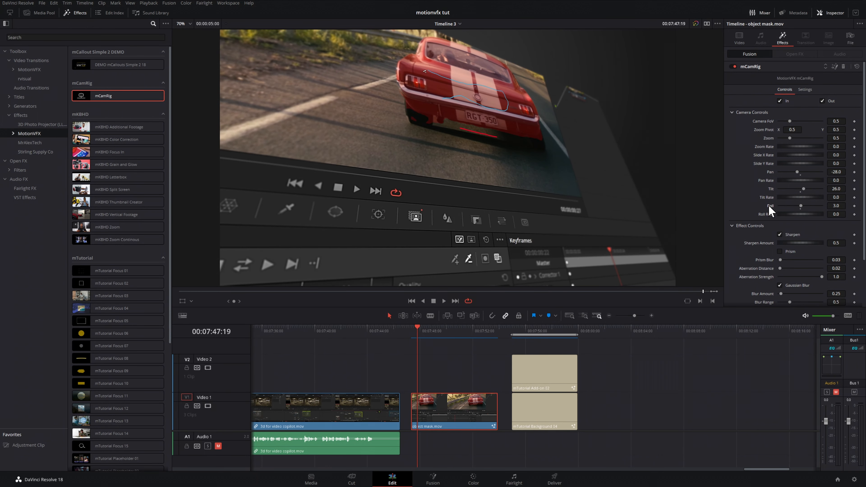
pyautogui.doubleClick(768, 206)
pyautogui.moveTo(840, 139); pyautogui.dragTo(670, 139)
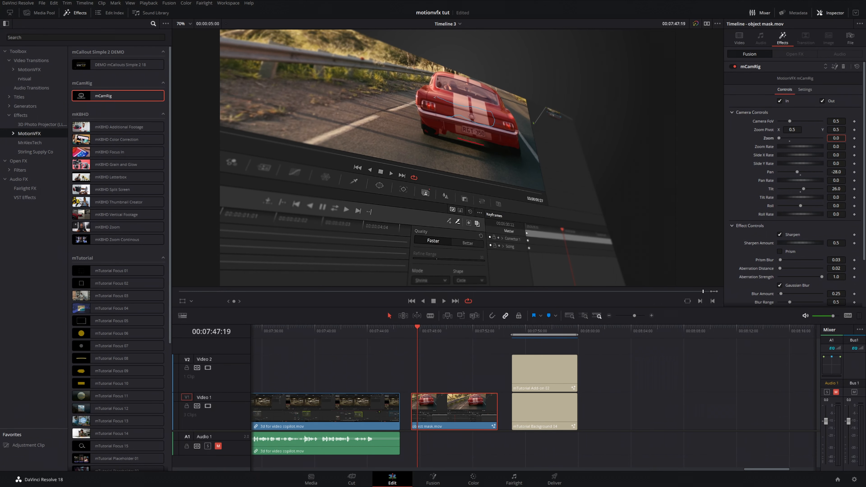
# Step: Collapse the Effect Controls and set the start color of the Background Controls gradient to dark teal (#113638)
pyautogui.scroll(-3, 781, 200)
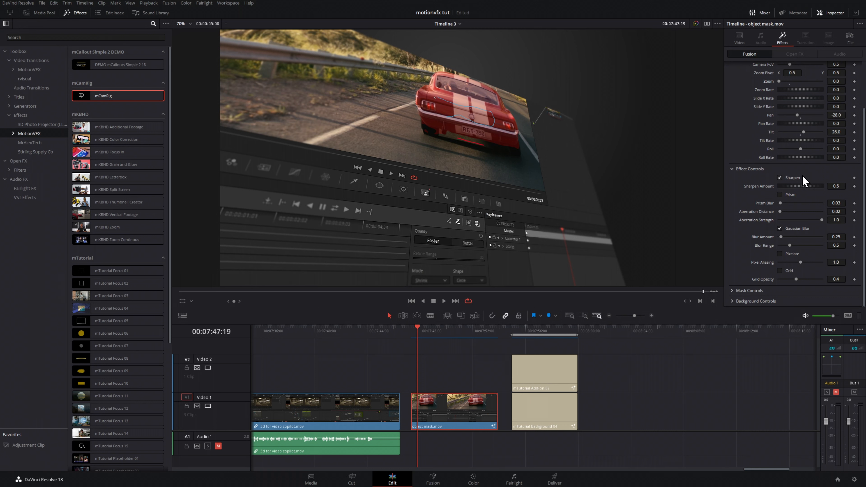
pyautogui.click(749, 169)
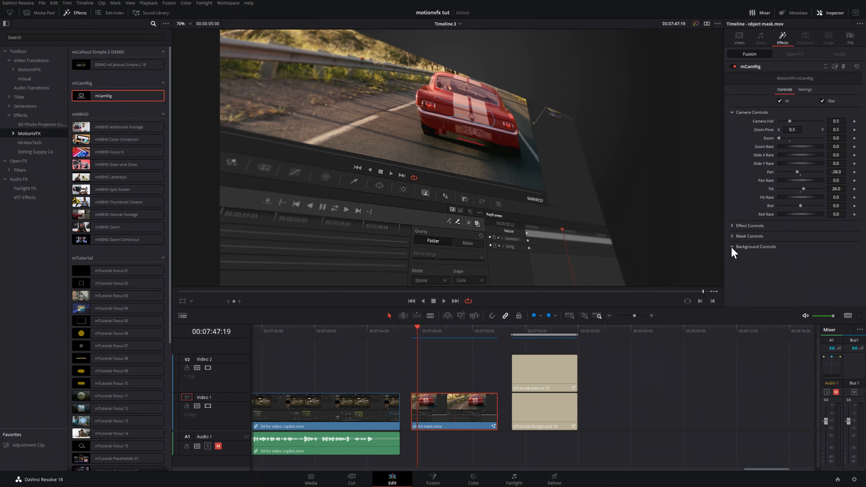
pyautogui.click(731, 246)
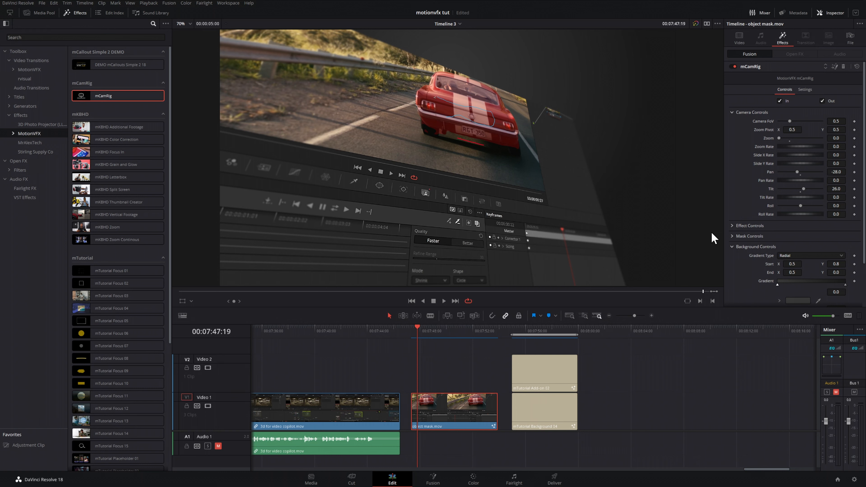
pyautogui.scroll(-2, 734, 275)
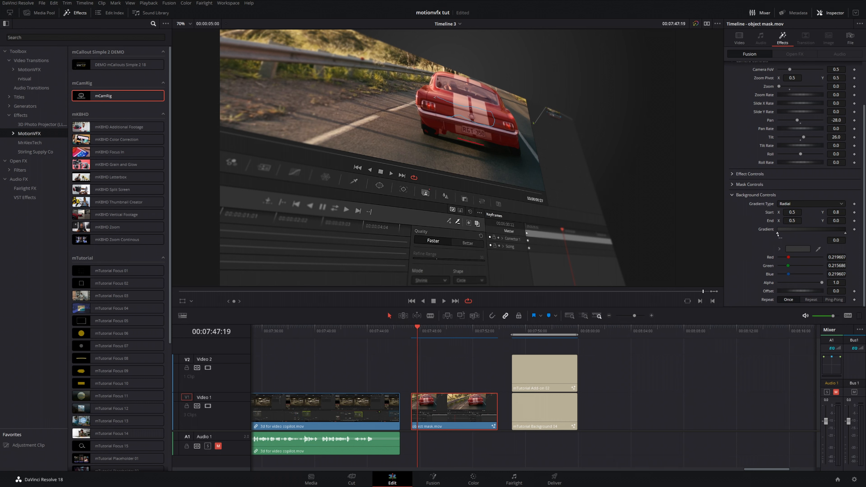
pyautogui.click(798, 249)
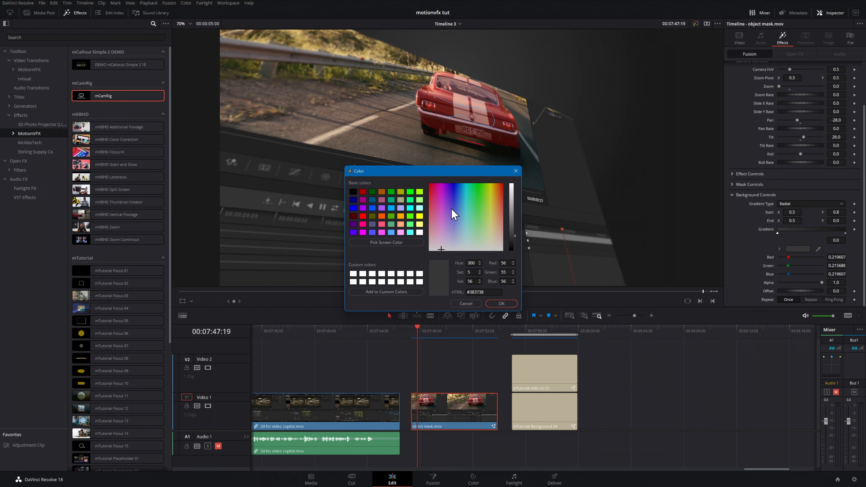
pyautogui.moveTo(452, 209)
pyautogui.mouseDown()
pyautogui.moveTo(488, 196)
pyautogui.moveTo(466, 205)
pyautogui.mouseUp()
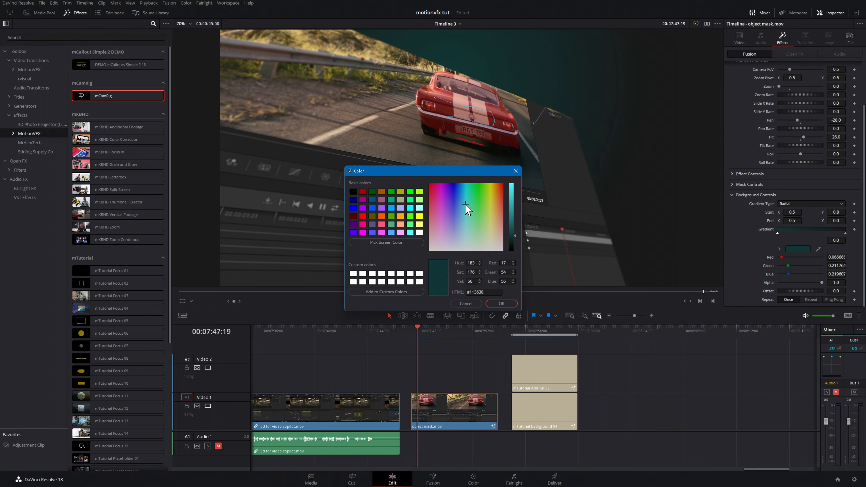
pyautogui.click(501, 303)
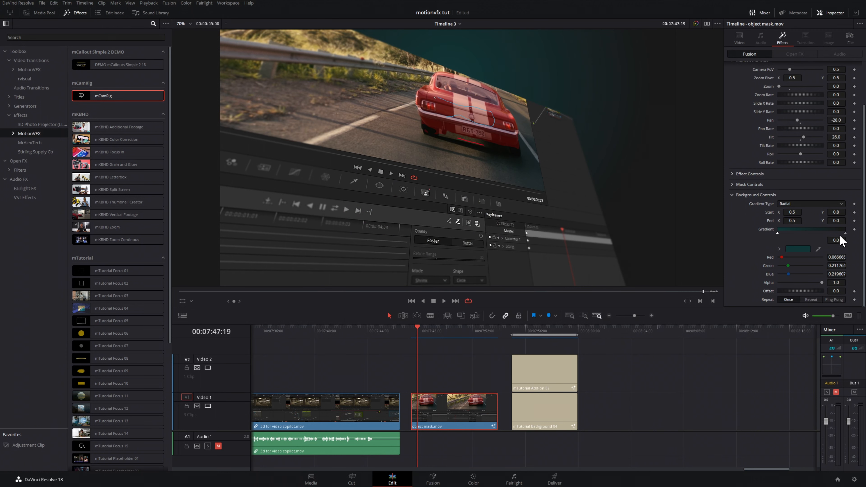
# Step: Lighten the end color of the background gradient slightly, keeping it a neutral dark gray
pyautogui.click(845, 233)
pyautogui.click(800, 248)
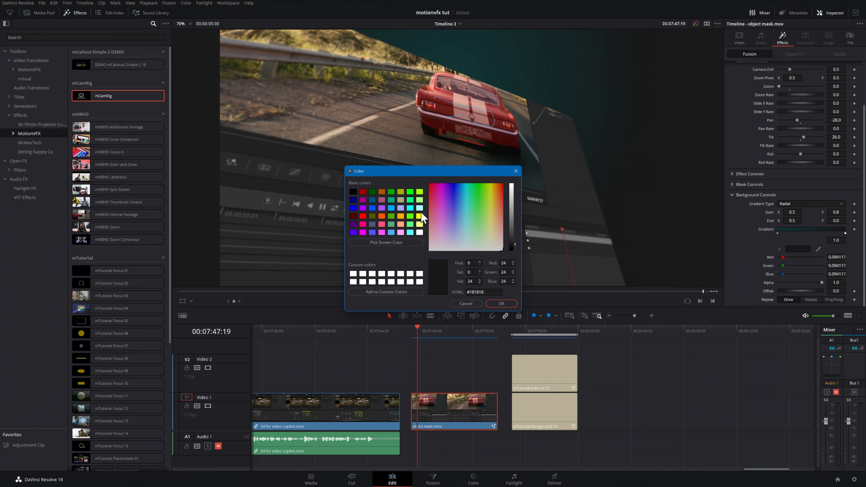
pyautogui.moveTo(512, 205); pyautogui.dragTo(517, 238)
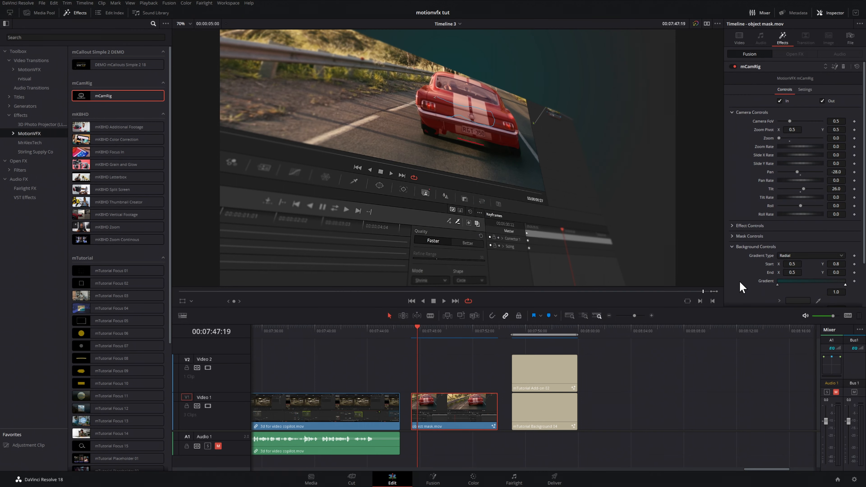